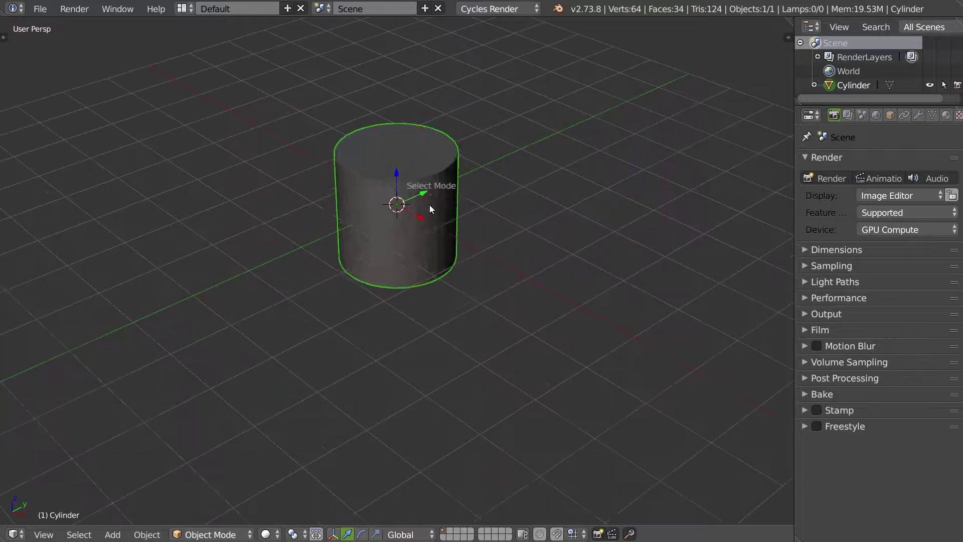
- Select the cylinder's top and bottom faces plus one vertical side edge and mark them as seams
{"action": "left_click", "coordinate": [412, 177], "text": "alt"}
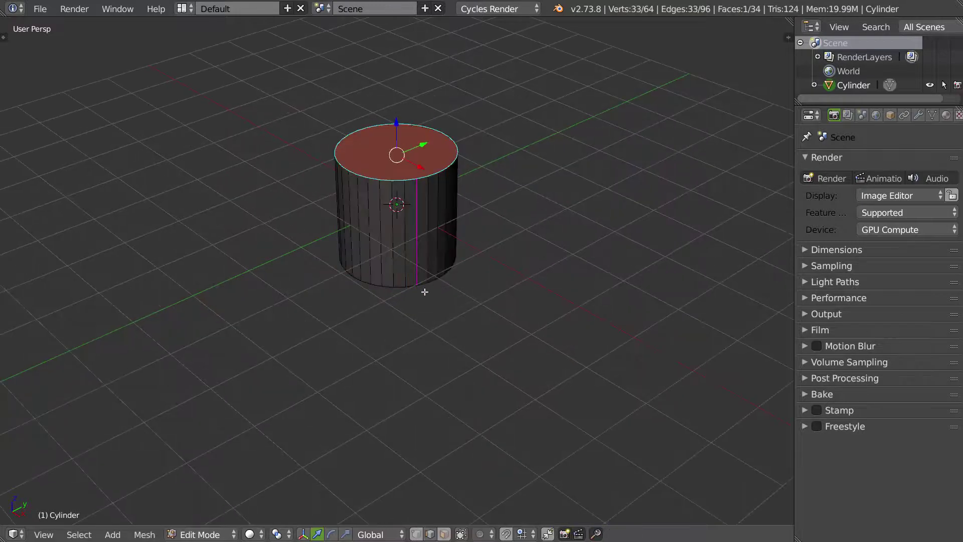
{"action": "left_click", "coordinate": [431, 291], "text": "alt+shift"}
{"action": "right_click", "coordinate": [417, 266], "text": "shift"}
{"action": "middle_click_drag", "start_coordinate": [417, 266], "coordinate": [405, 187]}
{"action": "scroll", "coordinate": [410, 224], "scroll_direction": "up", "scroll_amount": 1}
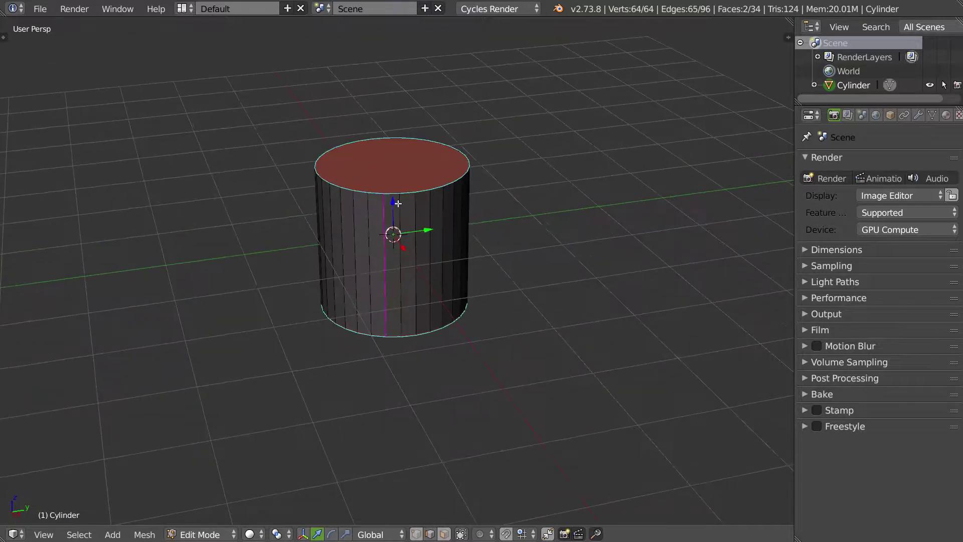
{"action": "key", "text": "ctrl+e"}
{"action": "left_click", "coordinate": [350, 273]}
{"action": "middle_click_drag", "start_coordinate": [350, 274], "coordinate": [401, 243]}
{"action": "scroll", "coordinate": [401, 242], "scroll_direction": "up", "scroll_amount": 1}
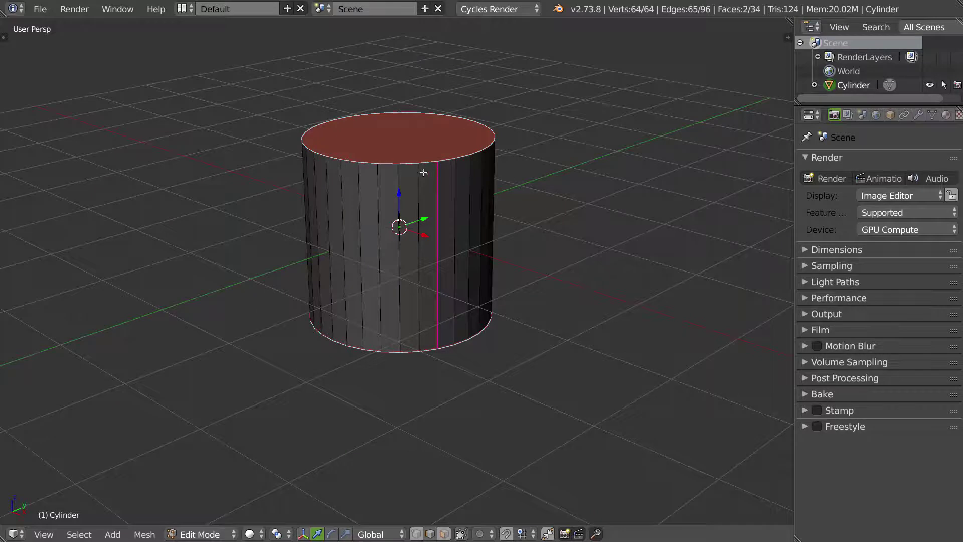
- Select the whole cylinder in face select mode and show a UV/Image Editor in a split beside the 3D view
{"action": "middle_click_drag", "start_coordinate": [432, 200], "coordinate": [381, 267]}
{"action": "key", "text": "3"}
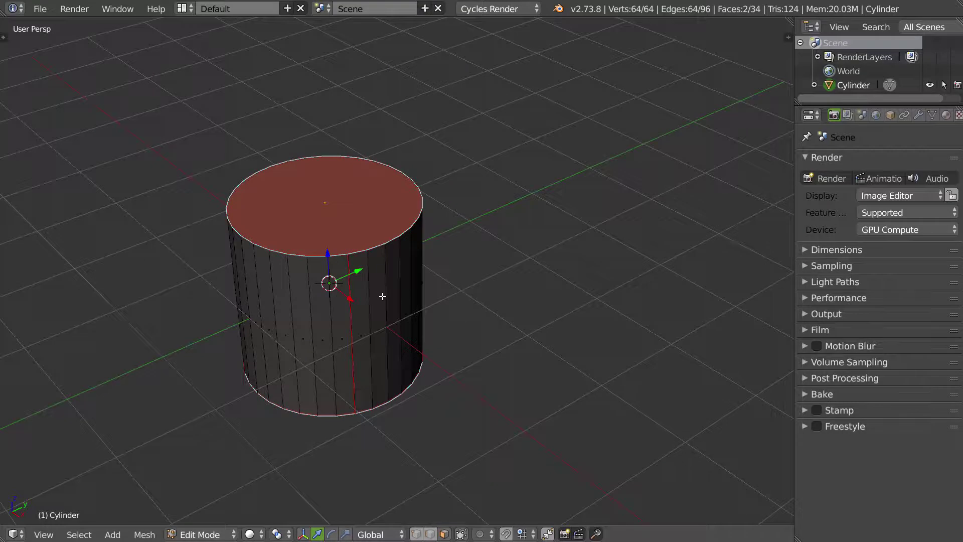
{"action": "key", "text": "a"}
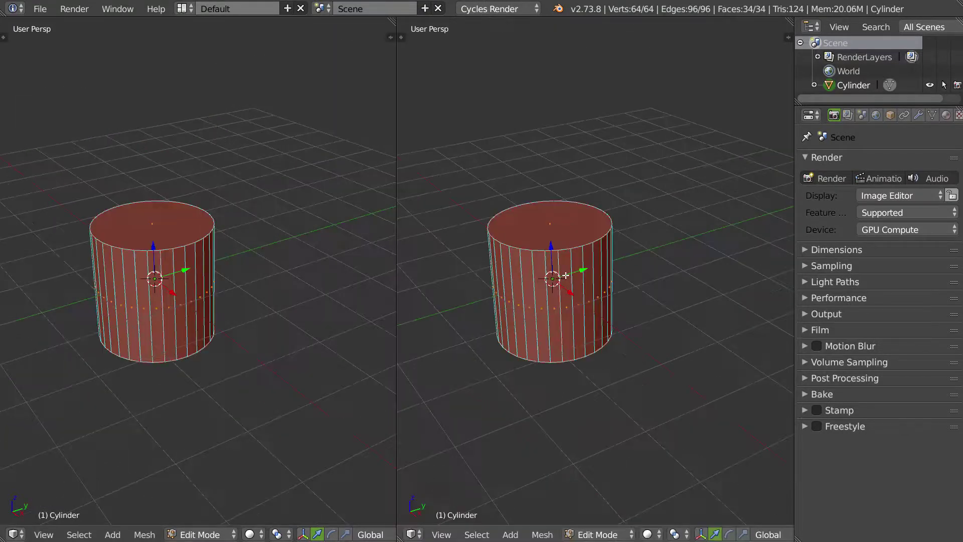
{"action": "key", "text": "shift+F10"}
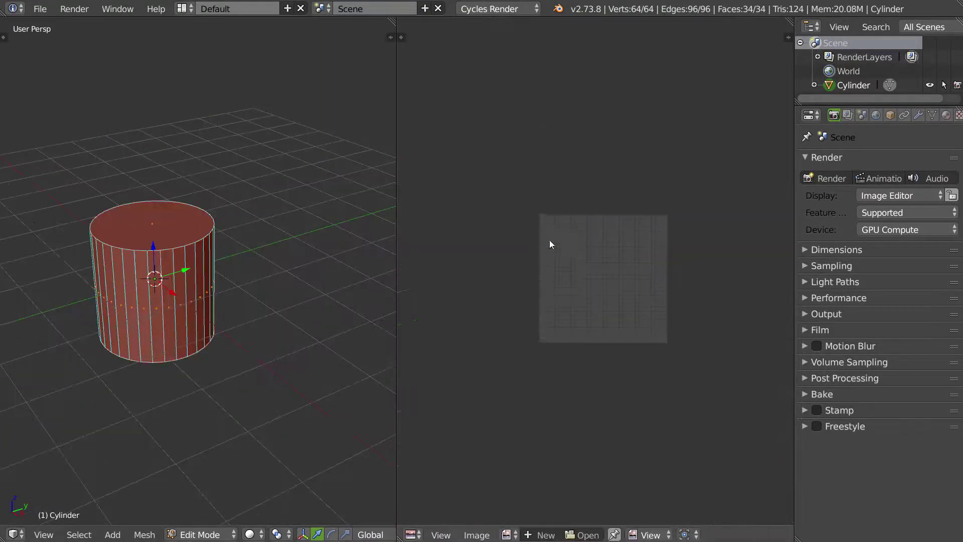
- Unwrap the whole cylinder along its marked seams using the standard Unwrap method
{"action": "scroll", "coordinate": [231, 269], "scroll_direction": "up", "scroll_amount": 2}
{"action": "key", "text": "u"}
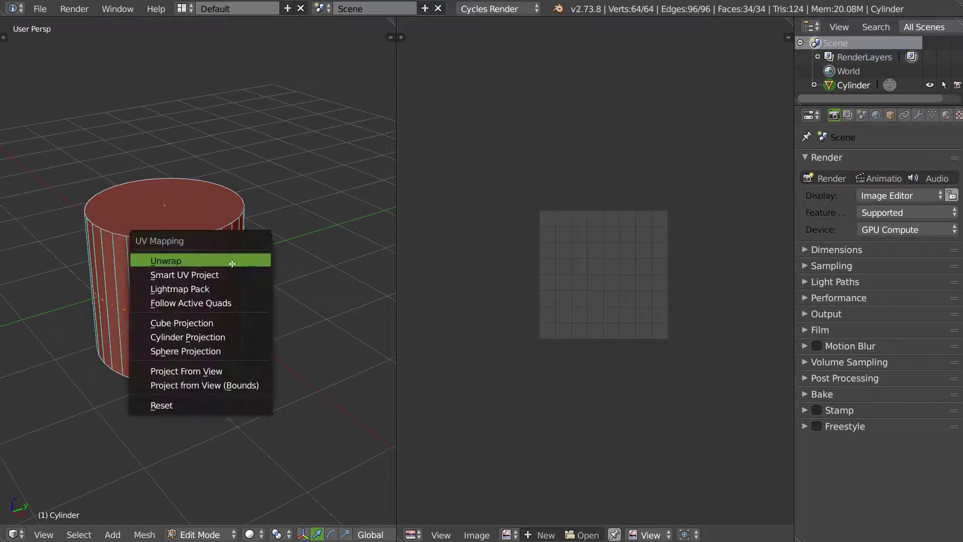
{"action": "left_click", "coordinate": [232, 261]}
{"action": "scroll", "coordinate": [588, 309], "scroll_direction": "up", "scroll_amount": 4}
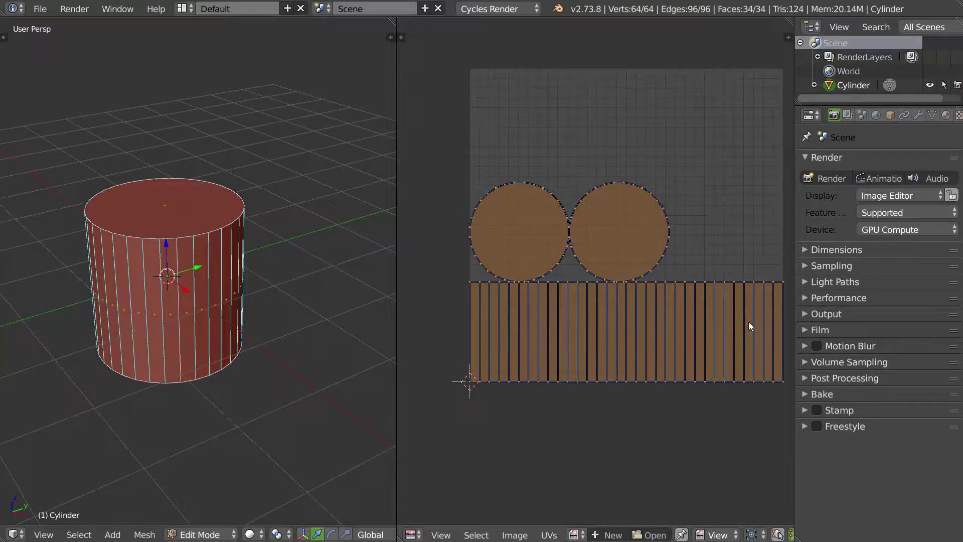
- Add one centred loop cut around the cylinder's side and mark the new loop as a seam
{"action": "middle_click_drag", "start_coordinate": [249, 314], "coordinate": [201, 294]}
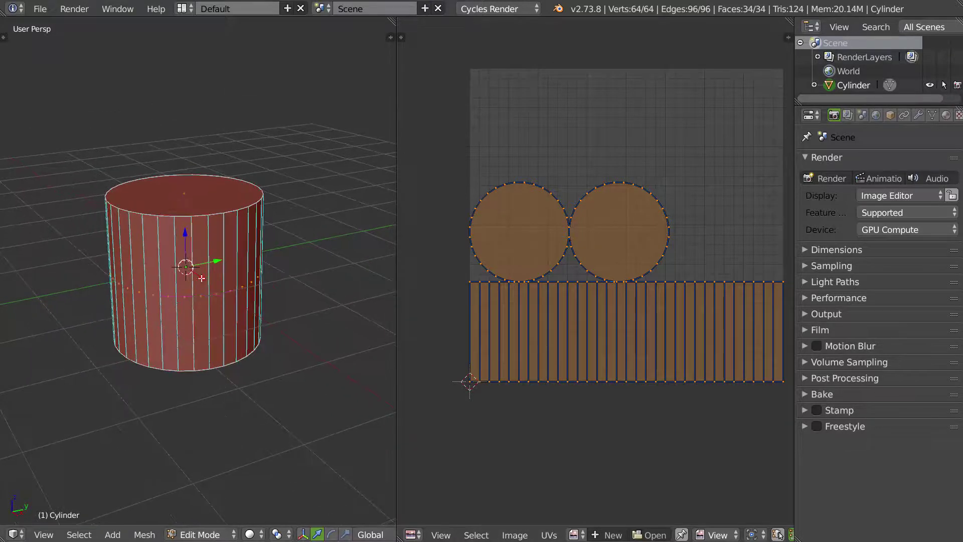
{"action": "key", "text": "ctrl+r"}
{"action": "left_click", "coordinate": [205, 289]}
{"action": "right_click", "coordinate": [206, 300]}
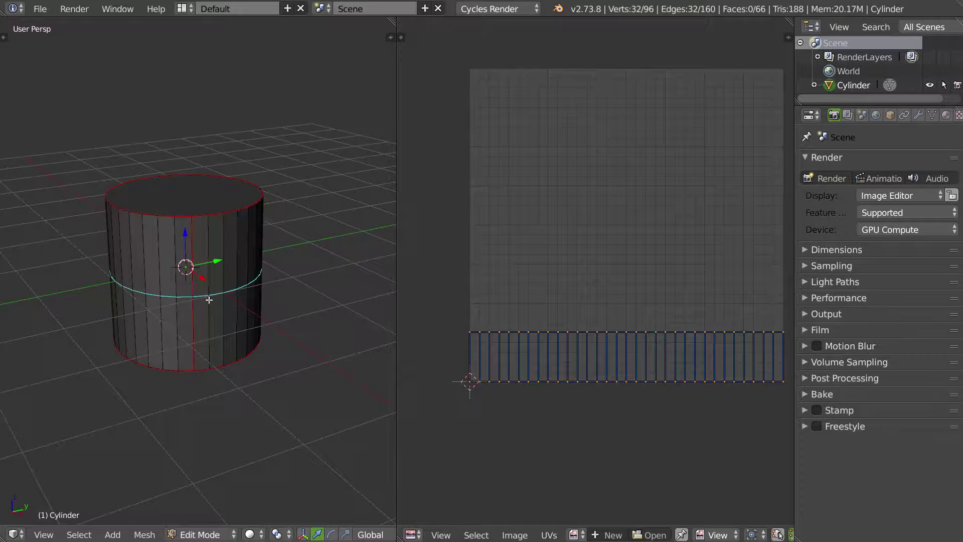
{"action": "key", "text": "ctrl+e"}
{"action": "left_click", "coordinate": [169, 273]}
- Select the entire cylinder and unwrap it again with the middle seam
{"action": "key", "text": "a"}
{"action": "key", "text": "a"}
{"action": "key", "text": "u"}
{"action": "left_click", "coordinate": [251, 277]}
- Switch UV selection to island mode and move the upper side strip along Y to above the two cap circles
{"action": "right_click", "coordinate": [611, 312]}
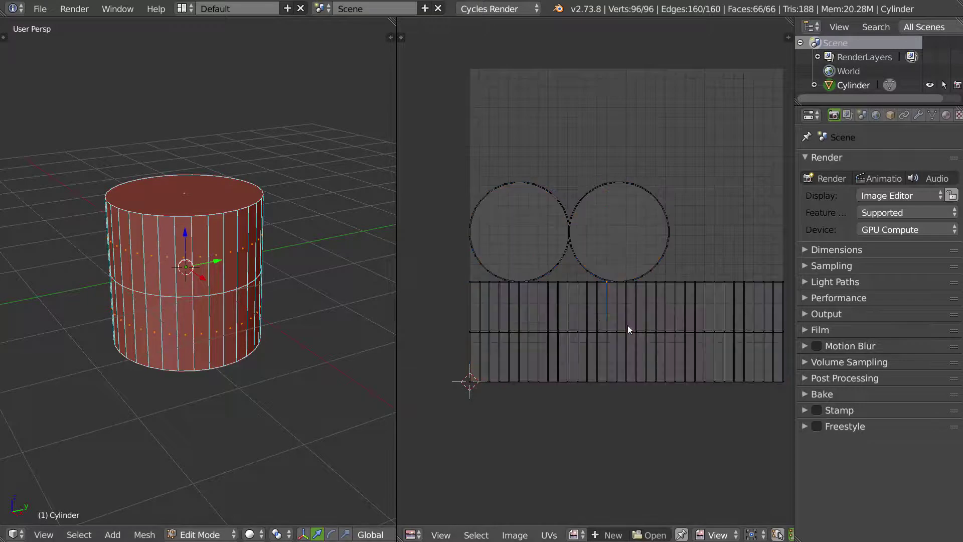
{"action": "key", "text": "ctrl+Tab"}
{"action": "left_click", "coordinate": [561, 352]}
{"action": "right_click", "coordinate": [607, 317]}
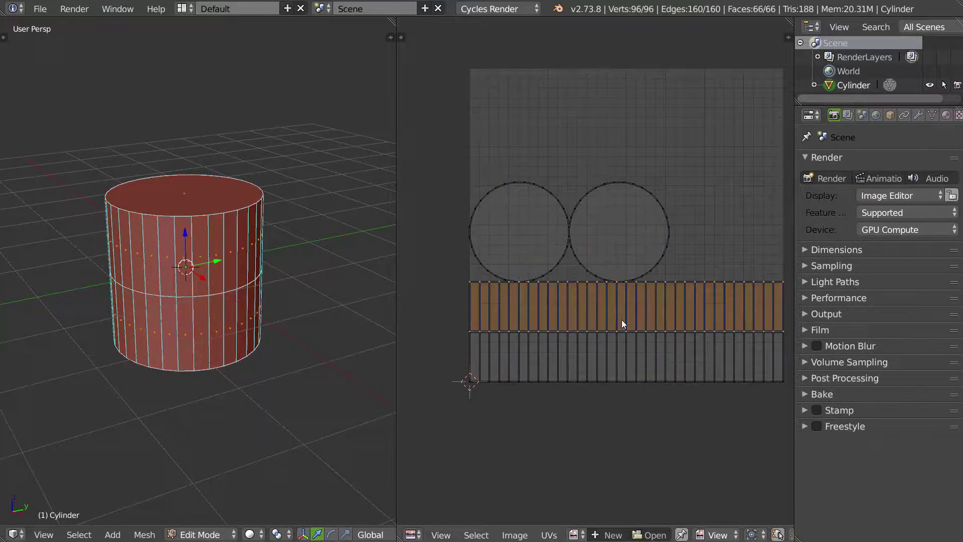
{"action": "key", "text": "g"}
{"action": "key", "text": "y"}
{"action": "left_click", "coordinate": [626, 103]}
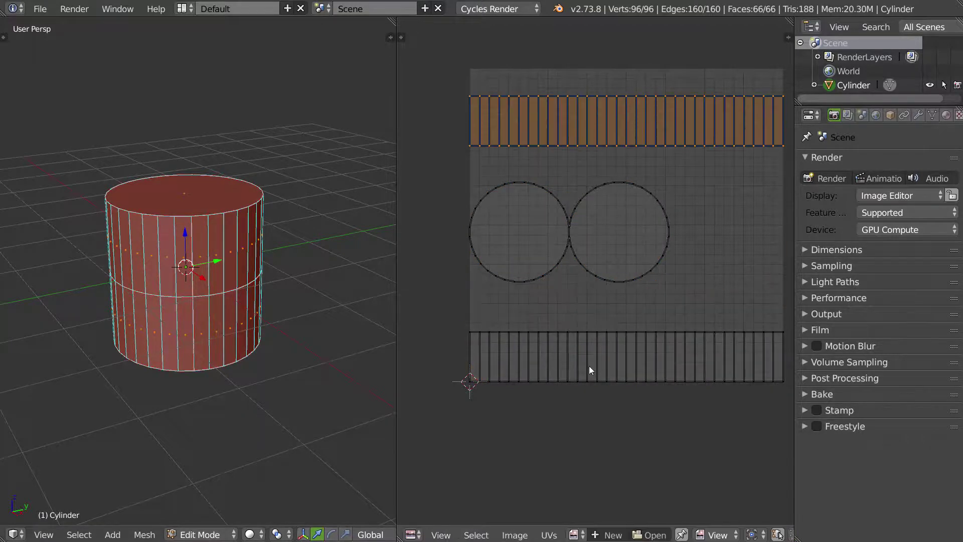
- Apply Smart UV Project to the cylinder with angle limit 66, island margin 0 and area weight 0
{"action": "middle_click_drag", "start_coordinate": [338, 250], "coordinate": [241, 281]}
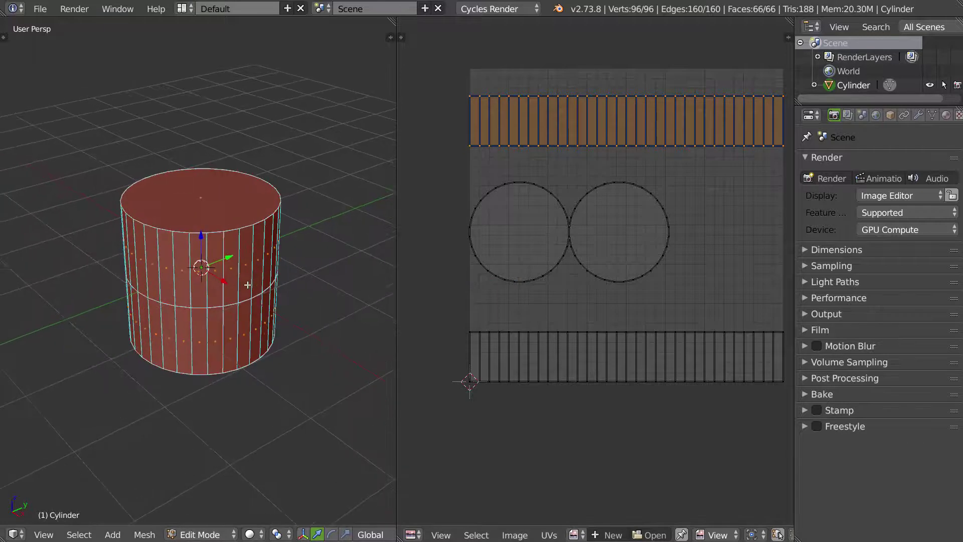
{"action": "key", "text": "u"}
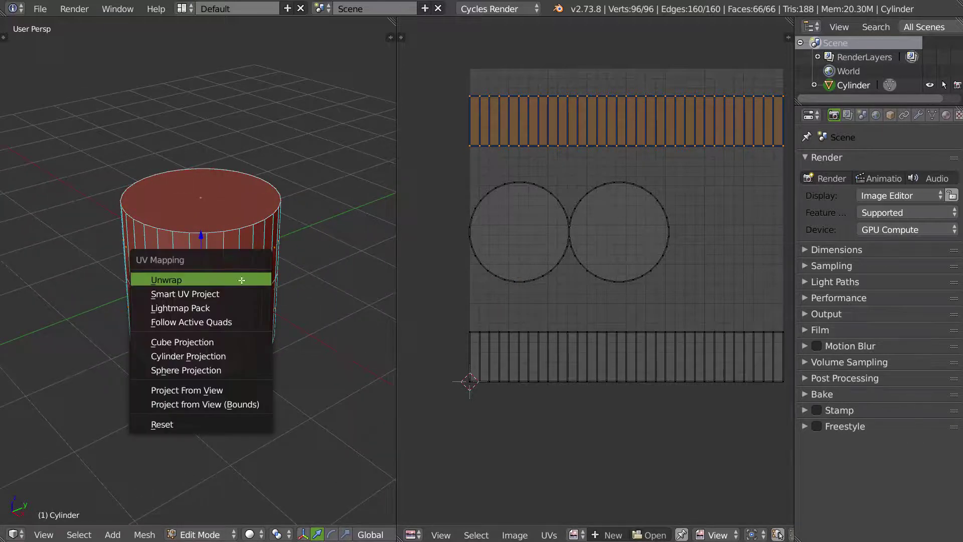
{"action": "left_click", "coordinate": [193, 295]}
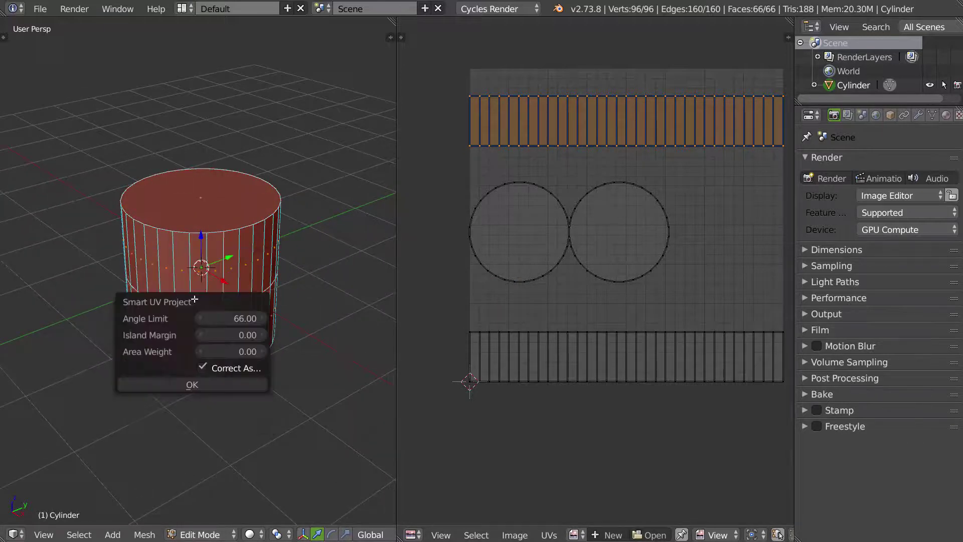
{"action": "left_click", "coordinate": [176, 388]}
- Apply Lightmap Pack to the selected faces with image size 512, pack quality 12 and margin 0.10
{"action": "key", "text": "u"}
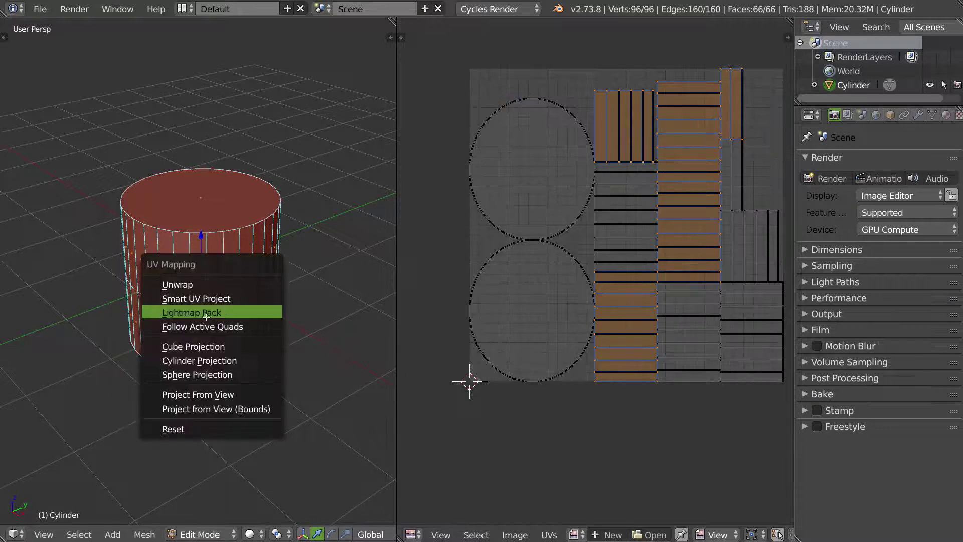
{"action": "left_click", "coordinate": [212, 313]}
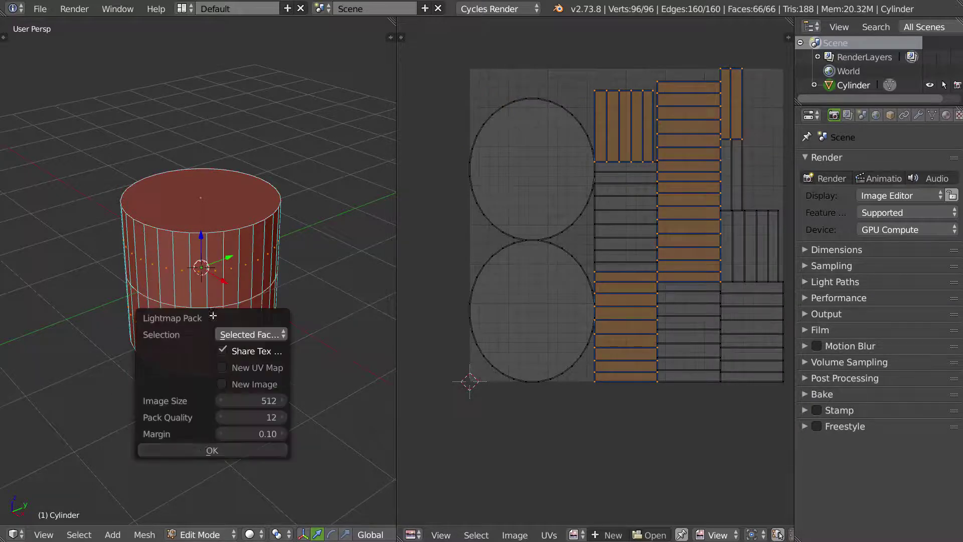
{"action": "left_click", "coordinate": [202, 450]}
{"action": "key", "text": "u"}
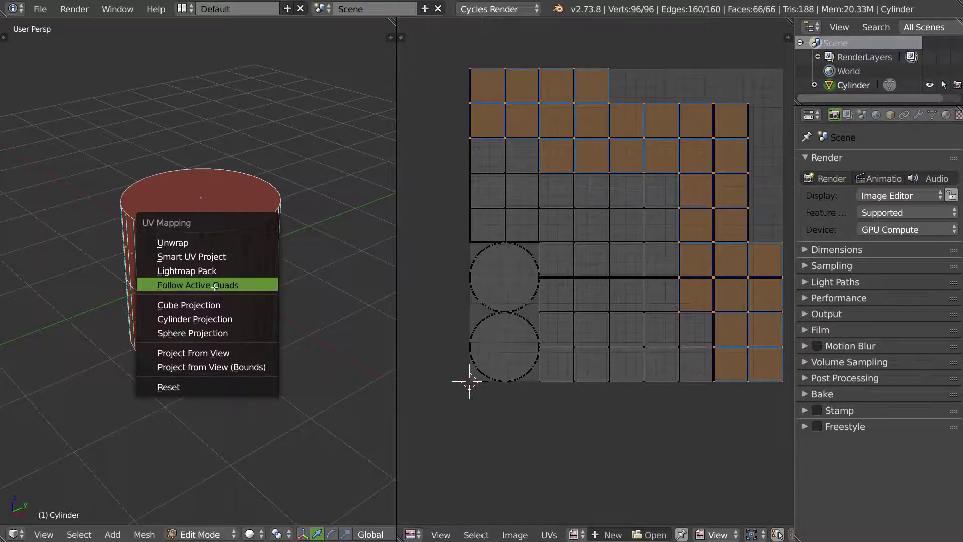
{"action": "key", "text": "Escape"}
- In front view, extrude the cylinder's top face through three successive sections that arc up and over to the right
{"action": "right_click", "coordinate": [219, 204]}
{"action": "scroll", "coordinate": [306, 234], "scroll_direction": "down", "scroll_amount": 3}
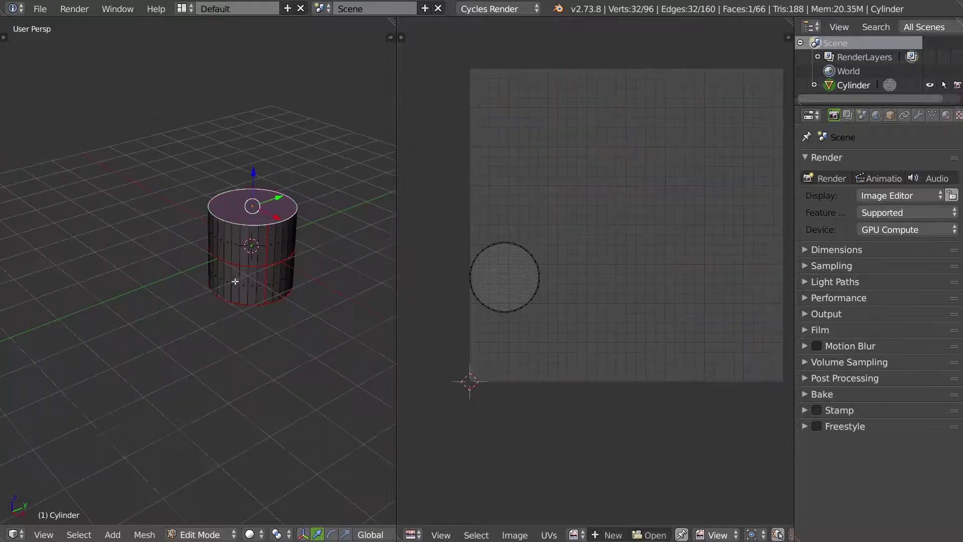
{"action": "key", "text": "q"}
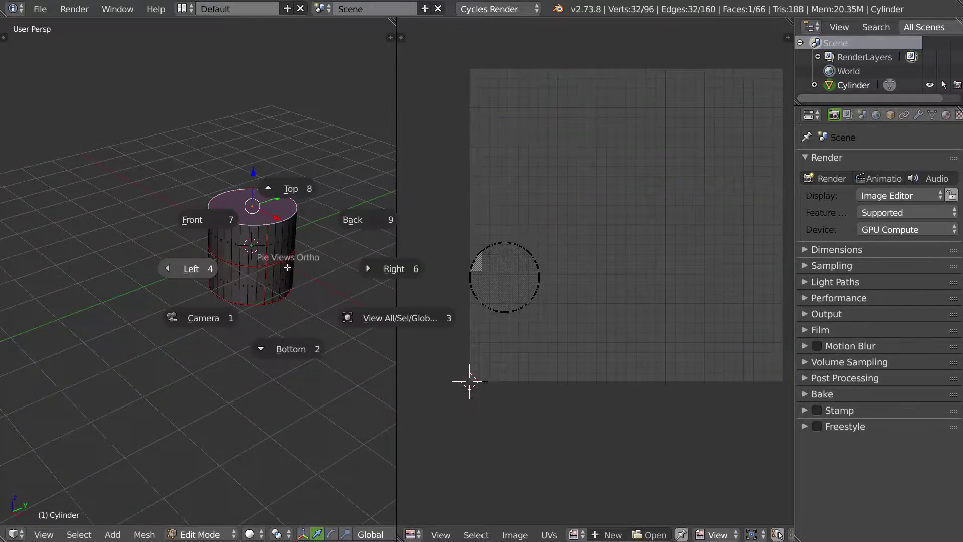
{"action": "left_click", "coordinate": [229, 220]}
{"action": "middle_click_drag", "start_coordinate": [314, 113], "coordinate": [271, 309], "text": "shift"}
{"action": "left_click", "coordinate": [242, 228], "text": "ctrl"}
{"action": "left_click", "coordinate": [297, 148], "text": "ctrl"}
{"action": "middle_click_drag", "start_coordinate": [299, 259], "coordinate": [189, 284], "text": "shift"}
{"action": "left_click", "coordinate": [357, 227], "text": "ctrl"}
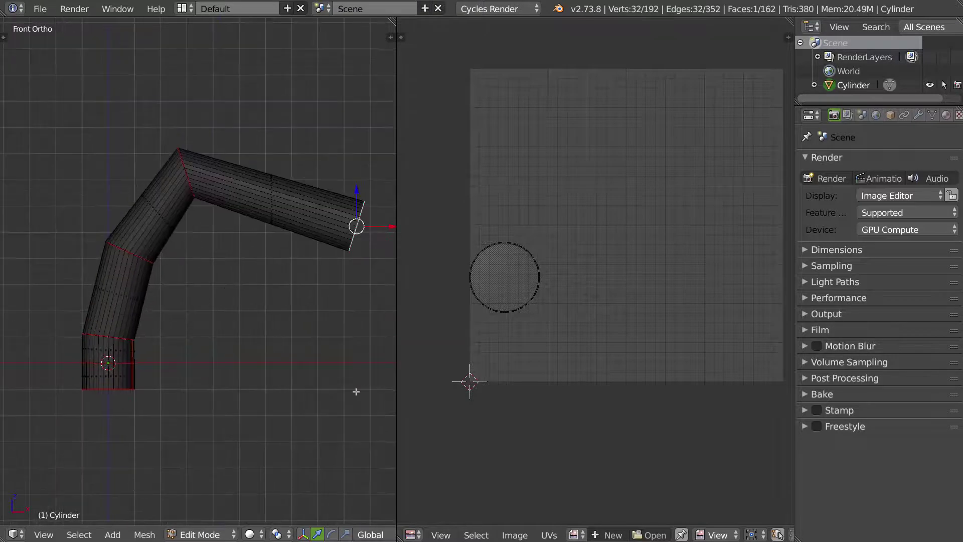
- Move the end face up and back to shorten the third section, and extrude six more sections curling toward the base
{"action": "key", "text": "g"}
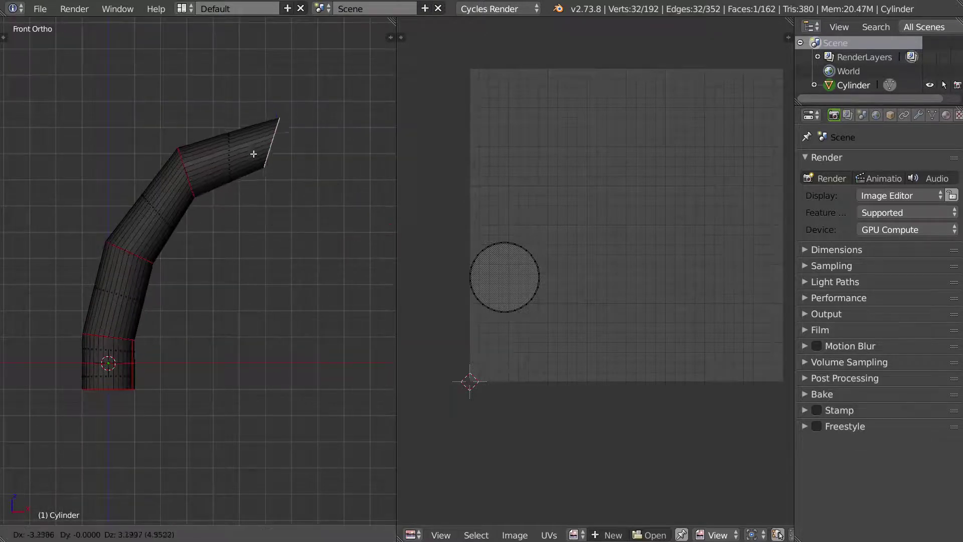
{"action": "left_click", "coordinate": [250, 151]}
{"action": "left_click", "coordinate": [340, 170], "text": "ctrl"}
{"action": "left_click", "coordinate": [353, 214], "text": "ctrl"}
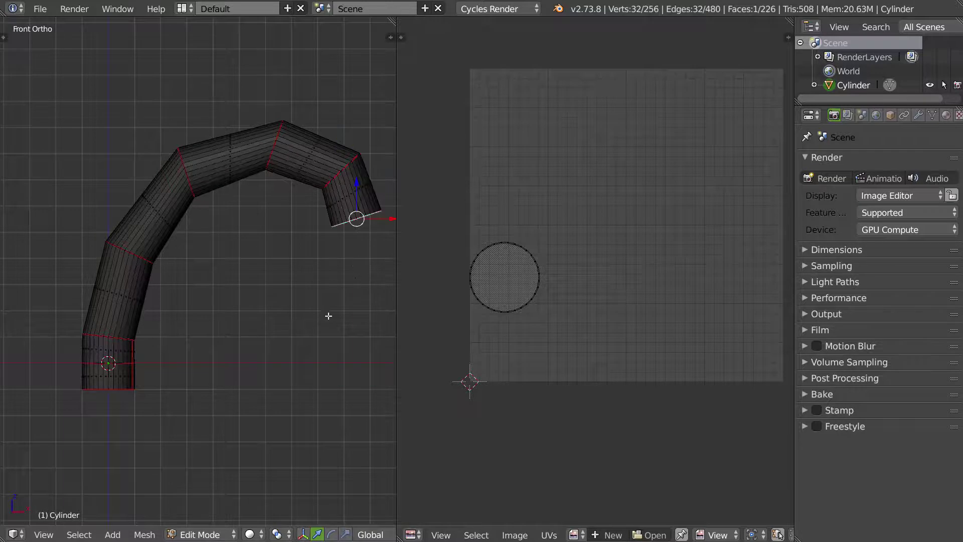
{"action": "left_click", "coordinate": [350, 276], "text": "ctrl"}
{"action": "left_click", "coordinate": [306, 334], "text": "ctrl"}
{"action": "left_click", "coordinate": [237, 350], "text": "ctrl"}
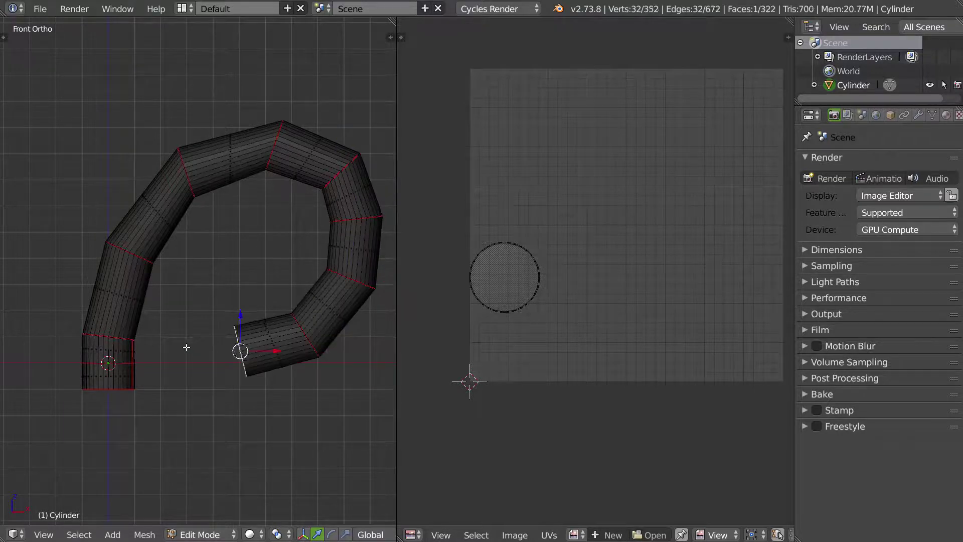
{"action": "left_click", "coordinate": [188, 345], "text": "ctrl"}
{"action": "scroll", "coordinate": [240, 314], "scroll_direction": "up", "scroll_amount": 2}
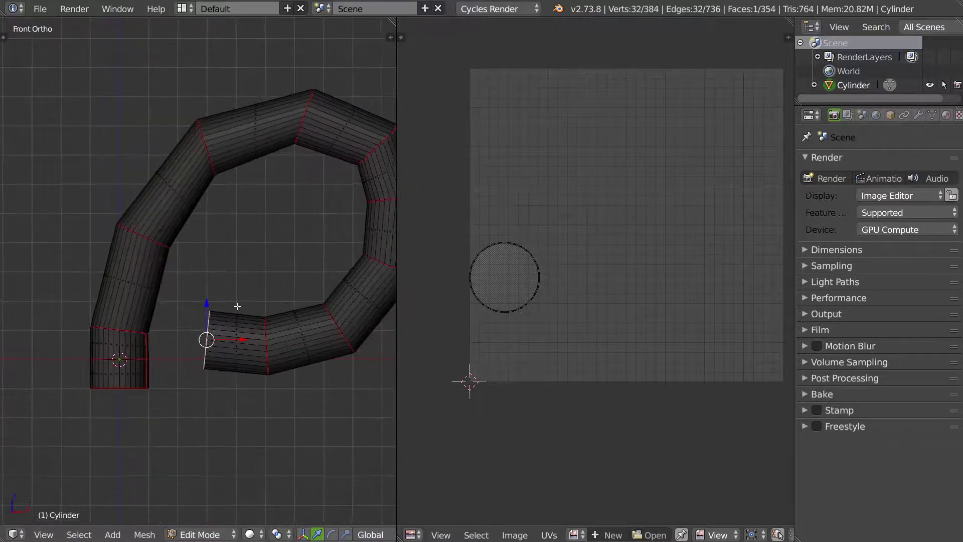
- Select the entire tube and apply Smart UV Project with angle limit 66, island margin 0 and area weight 0
{"action": "key", "text": "a"}
{"action": "key", "text": "a"}
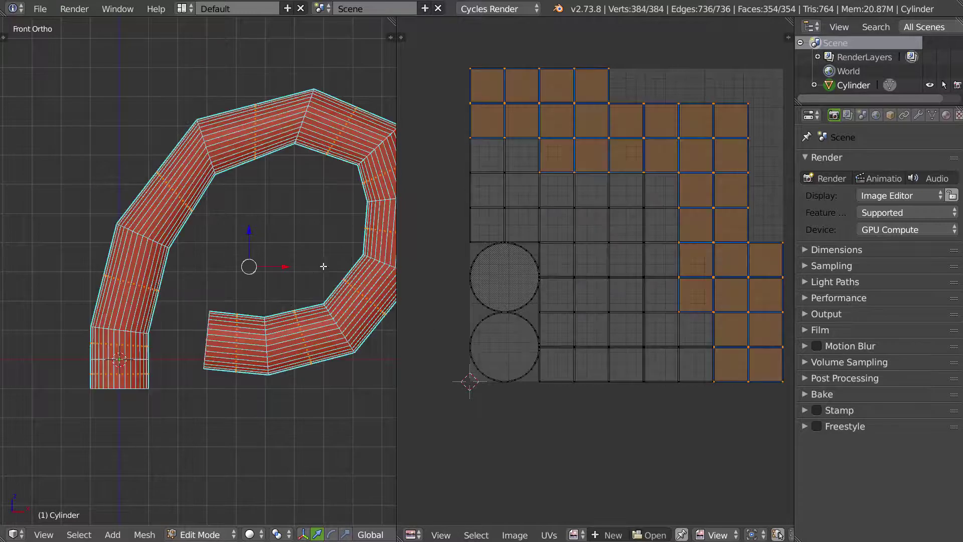
{"action": "key", "text": "u"}
{"action": "left_click", "coordinate": [259, 288]}
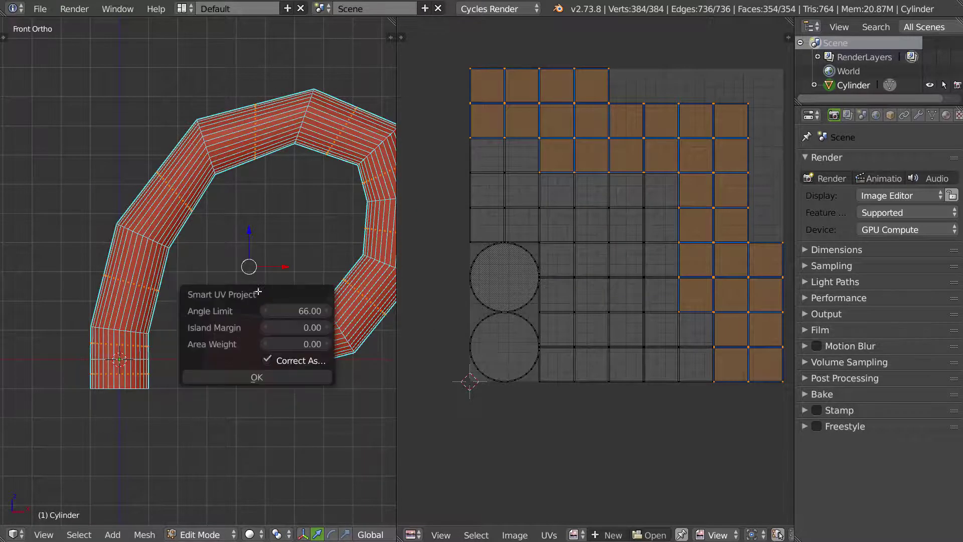
{"action": "left_click", "coordinate": [230, 377]}
- Clear the seams from all edges of the curved tube
{"action": "middle_click_drag", "start_coordinate": [690, 213], "coordinate": [629, 233]}
{"action": "middle_click_drag", "start_coordinate": [216, 281], "coordinate": [188, 312]}
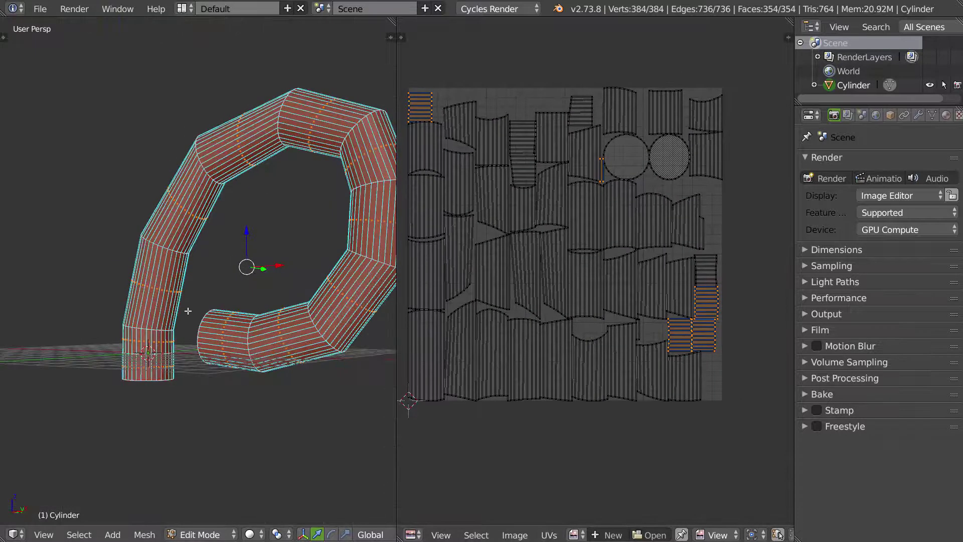
{"action": "key", "text": "ctrl+e"}
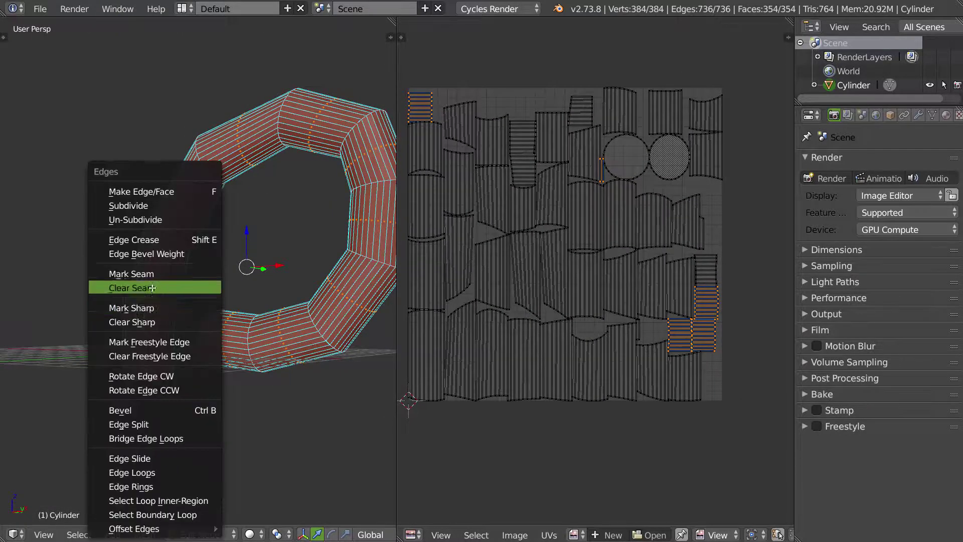
{"action": "left_click", "coordinate": [203, 279]}
- Select both end caps and the lengthwise edge loop along the tube's inner side, and mark them as seams
{"action": "middle_click_drag", "start_coordinate": [203, 277], "coordinate": [157, 349]}
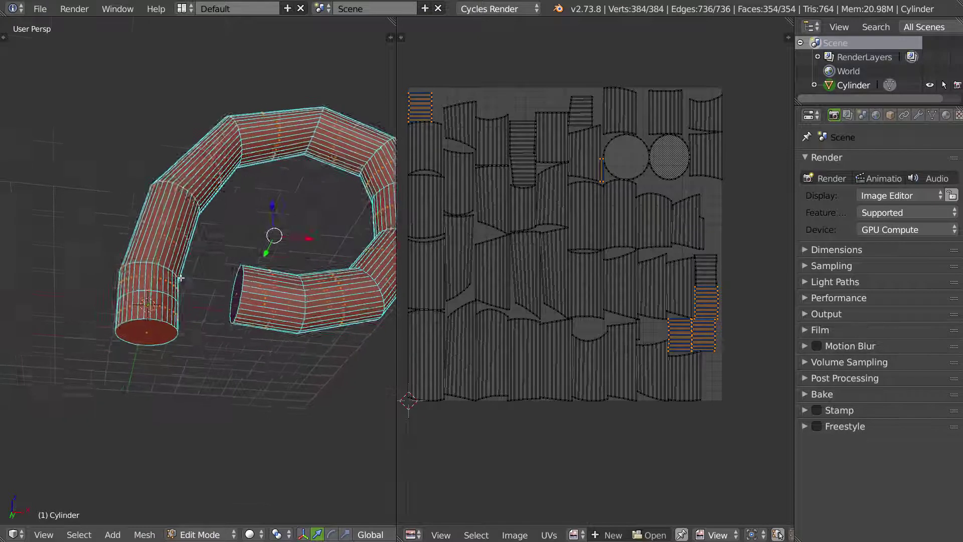
{"action": "scroll", "coordinate": [157, 349], "scroll_direction": "up", "scroll_amount": 4}
{"action": "right_click", "coordinate": [157, 350]}
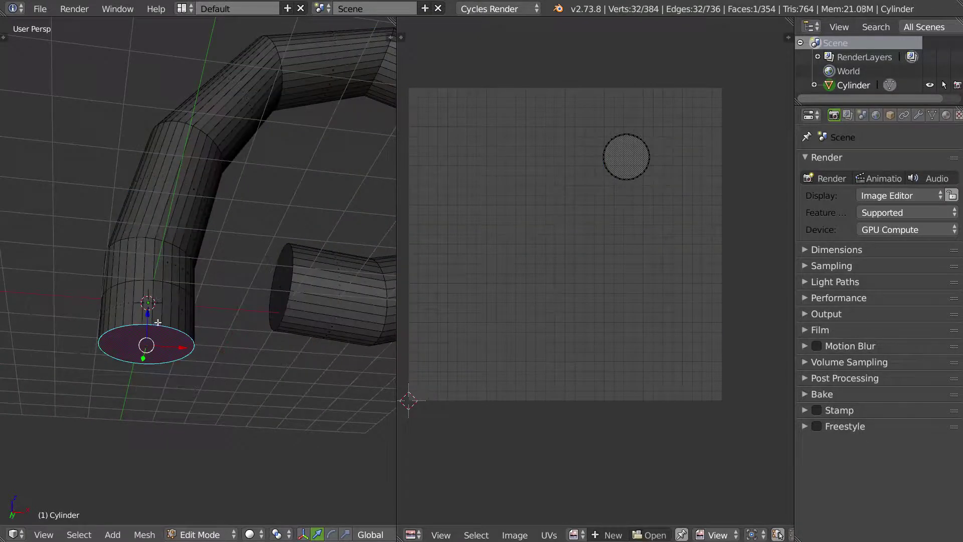
{"action": "right_click", "coordinate": [288, 279], "text": "shift"}
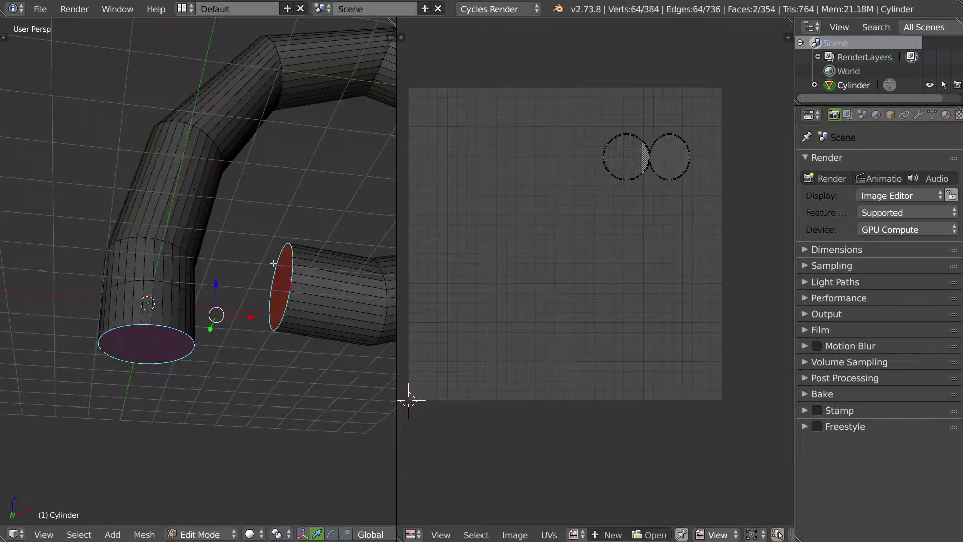
{"action": "middle_click_drag", "start_coordinate": [270, 270], "coordinate": [239, 287]}
{"action": "right_click", "coordinate": [199, 338], "text": "alt+shift"}
{"action": "key", "text": "ctrl+e"}
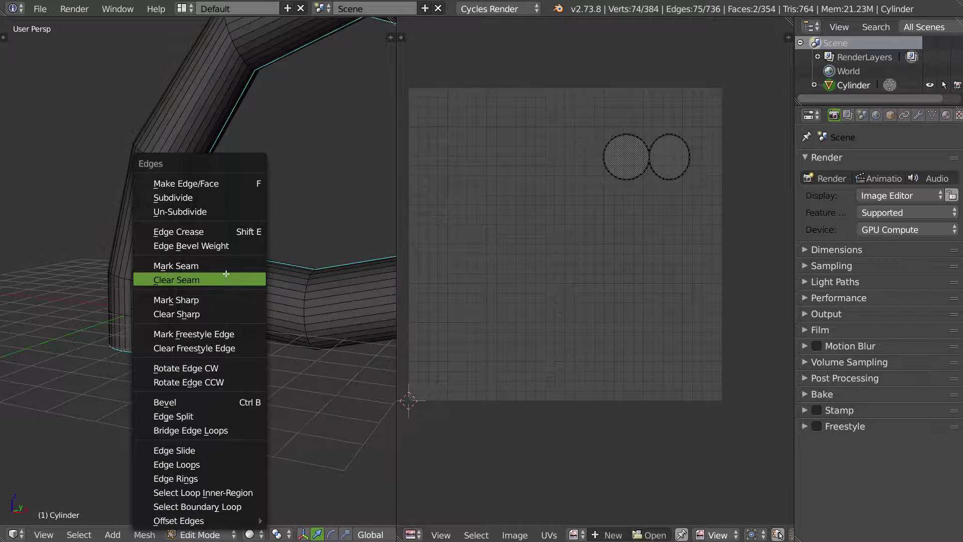
{"action": "left_click", "coordinate": [212, 265]}
- Select the entire curved tube and apply the standard Unwrap along its marked seams
{"action": "middle_click_drag", "start_coordinate": [226, 264], "coordinate": [294, 277]}
{"action": "key", "text": "a"}
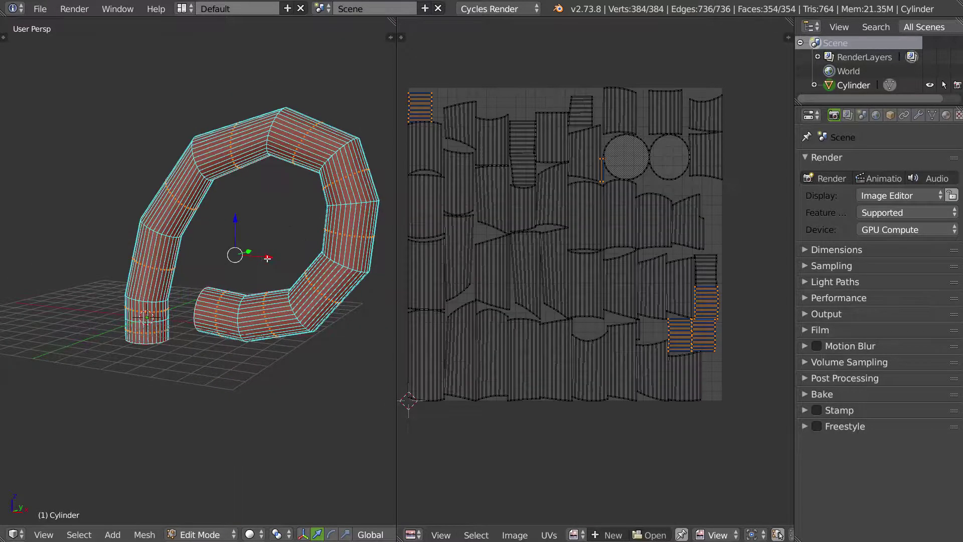
{"action": "key", "text": "u"}
{"action": "left_click", "coordinate": [248, 248]}
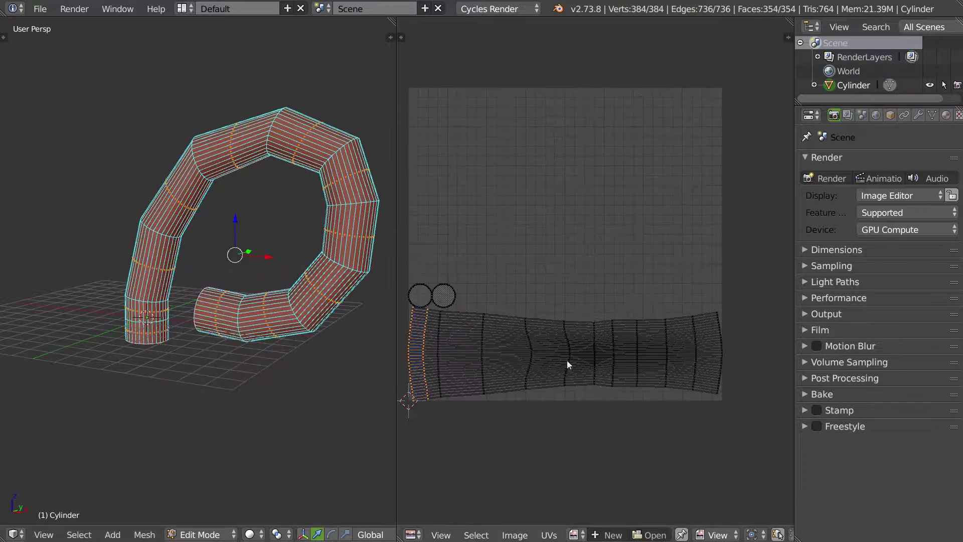
- In UV vertex selection mode, align the left edge of one quad near the middle of the tube island with Align X
{"action": "scroll", "coordinate": [563, 352], "scroll_direction": "up", "scroll_amount": 2}
{"action": "middle_click_drag", "start_coordinate": [479, 347], "coordinate": [604, 344]}
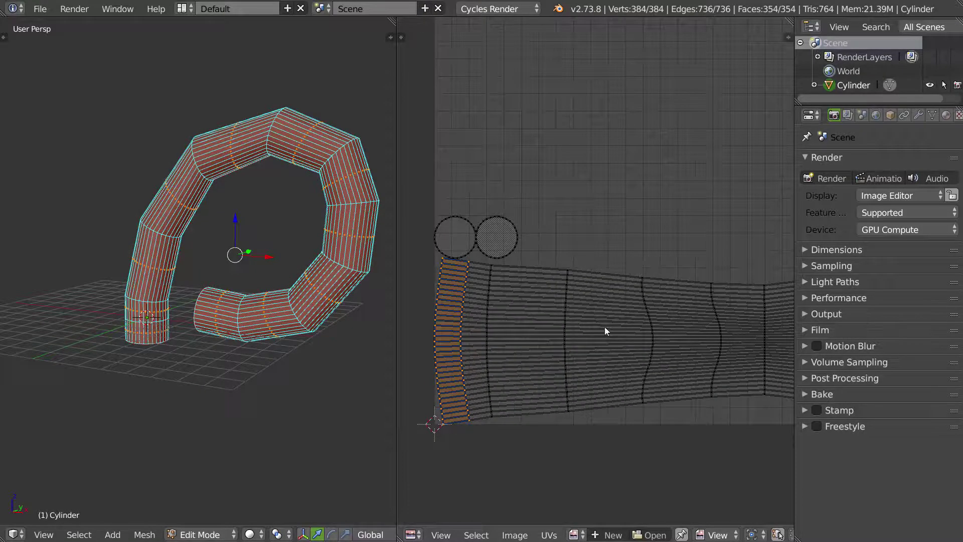
{"action": "middle_click_drag", "start_coordinate": [710, 330], "coordinate": [526, 325]}
{"action": "middle_click_drag", "start_coordinate": [620, 331], "coordinate": [571, 332]}
{"action": "scroll", "coordinate": [572, 332], "scroll_direction": "up", "scroll_amount": 3}
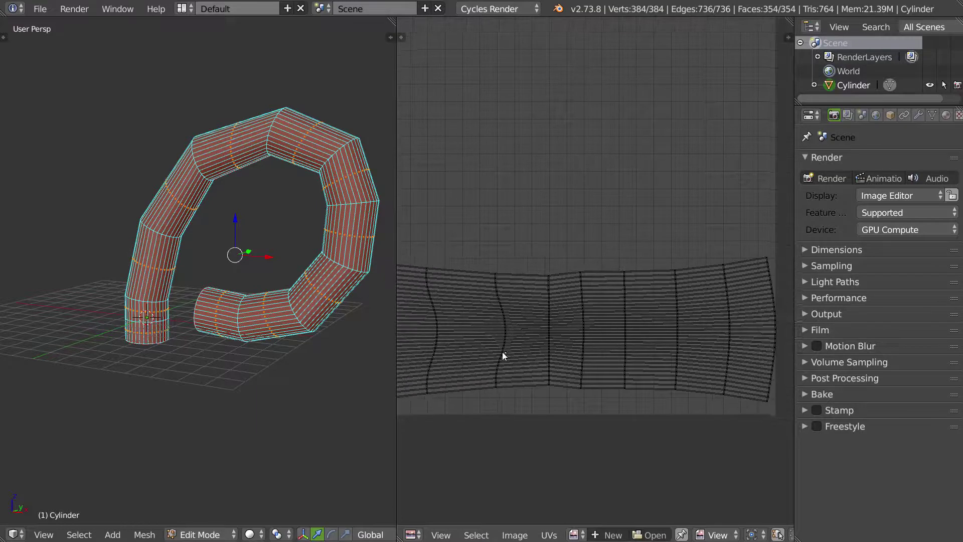
{"action": "scroll", "coordinate": [527, 346], "scroll_direction": "up", "scroll_amount": 5}
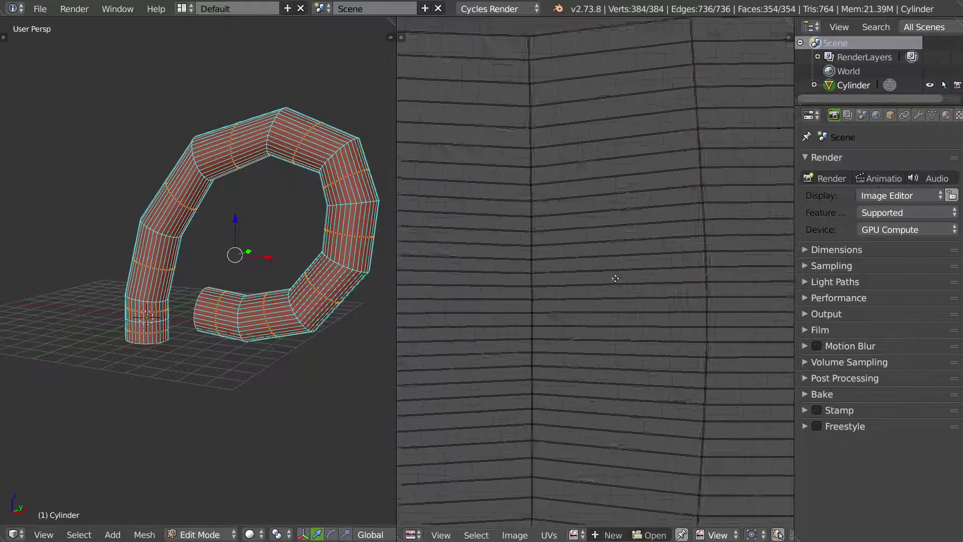
{"action": "key", "text": "ctrl+Tab"}
{"action": "left_click", "coordinate": [480, 241]}
{"action": "left_click", "coordinate": [522, 254]}
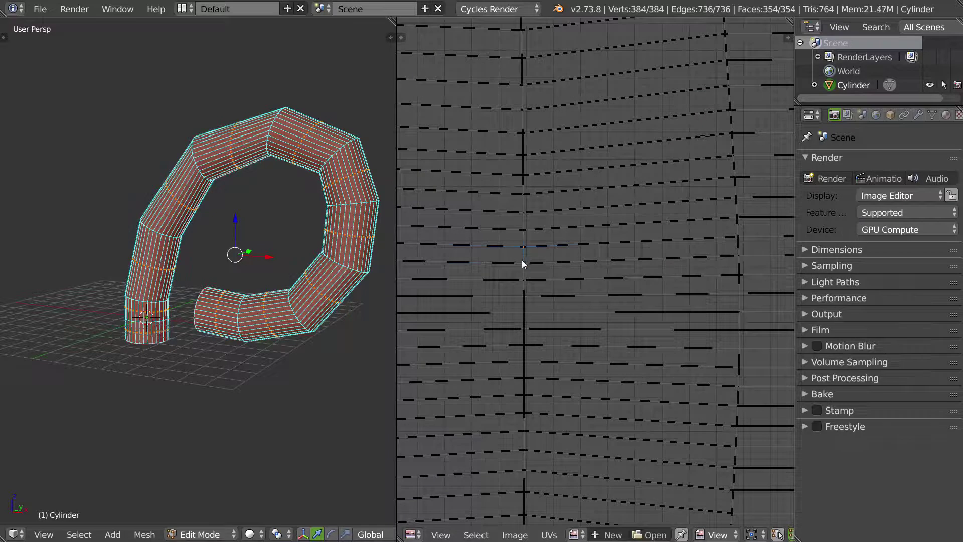
{"action": "key", "text": "w"}
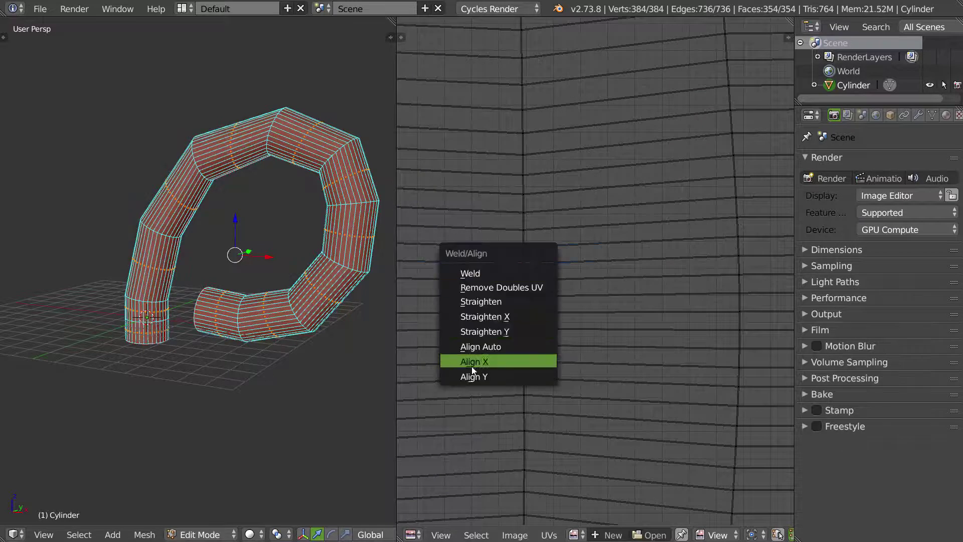
{"action": "left_click", "coordinate": [480, 362]}
- Align the vertices along the remaining edges of that quad so it forms a straight rectangle
{"action": "key", "text": "w"}
{"action": "left_click", "coordinate": [737, 257]}
{"action": "key", "text": "w"}
{"action": "left_click", "coordinate": [522, 282]}
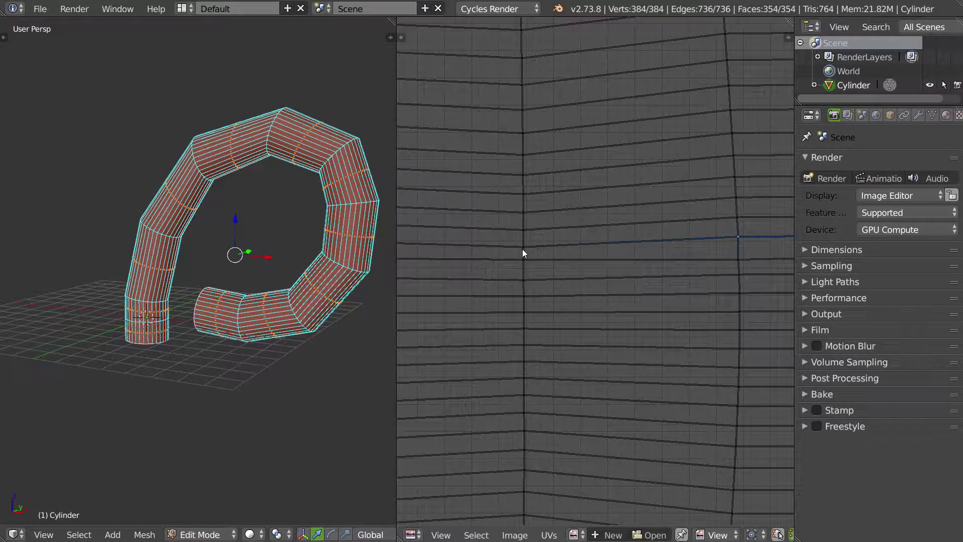
{"action": "key", "text": "w"}
{"action": "left_click", "coordinate": [539, 253]}
- Select the rectangular quad in UV face selection mode and remap the whole tube with Follow Active Quads
{"action": "key", "text": "ctrl+Tab"}
{"action": "left_click", "coordinate": [604, 274]}
{"action": "right_click", "coordinate": [630, 252]}
{"action": "middle_click_drag", "start_coordinate": [306, 262], "coordinate": [291, 274], "text": "shift"}
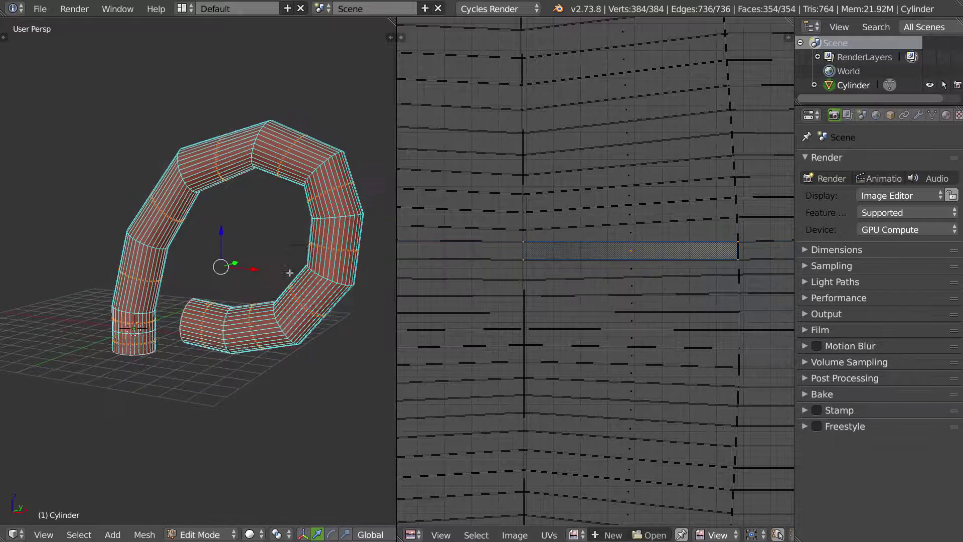
{"action": "key", "text": "u"}
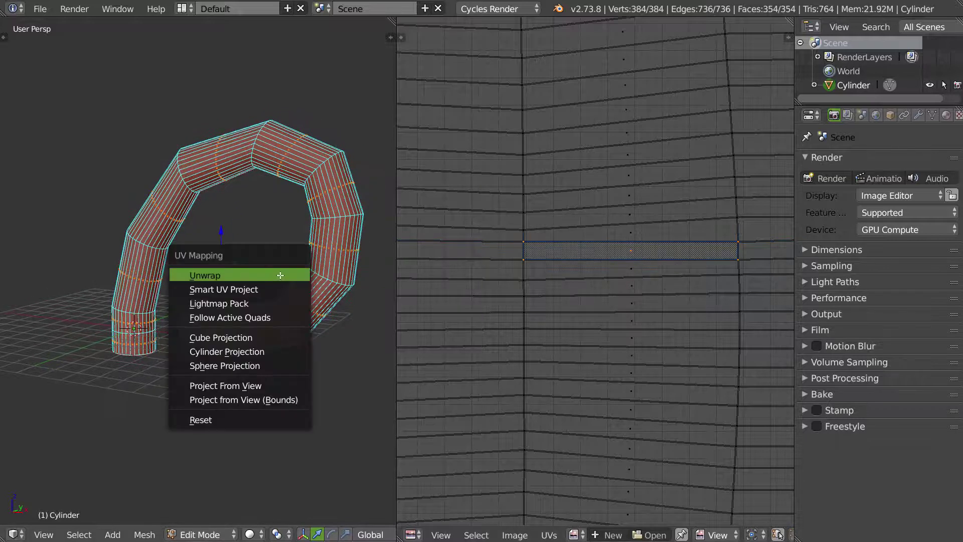
{"action": "left_click", "coordinate": [241, 320]}
{"action": "left_click", "coordinate": [264, 359]}
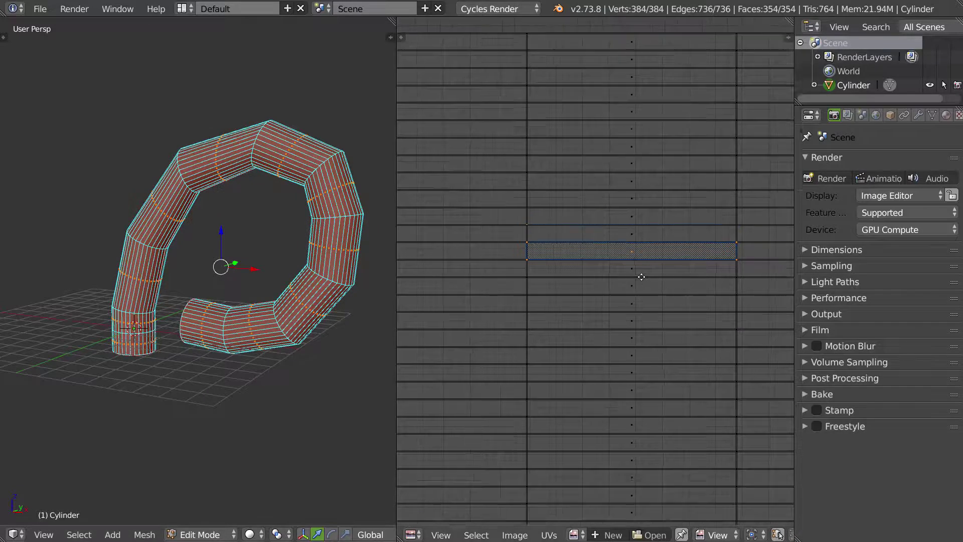
- Widen the UV editor and examine the gridded tube island alongside the 3D tube
{"action": "scroll", "coordinate": [652, 268], "scroll_direction": "down", "scroll_amount": 8}
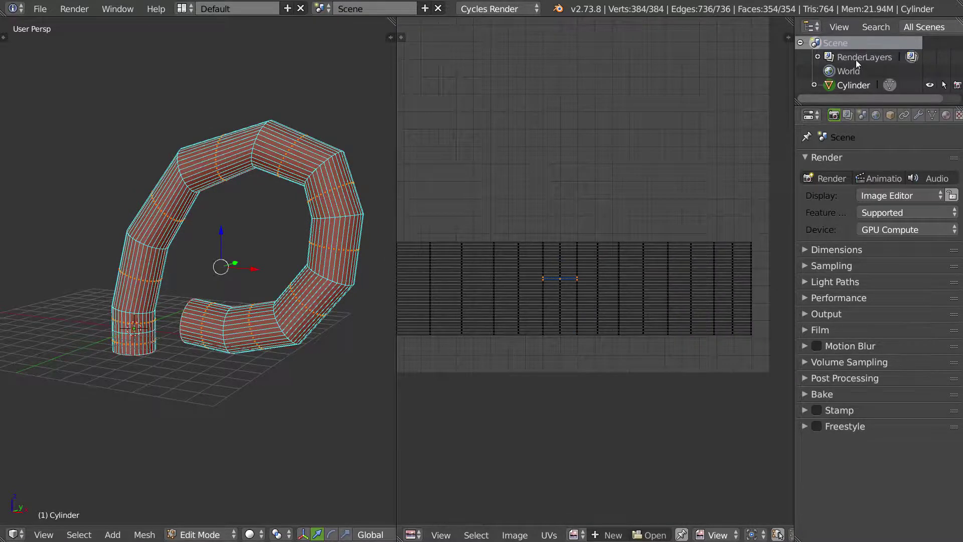
{"action": "left_click_drag", "start_coordinate": [794, 94], "coordinate": [885, 95]}
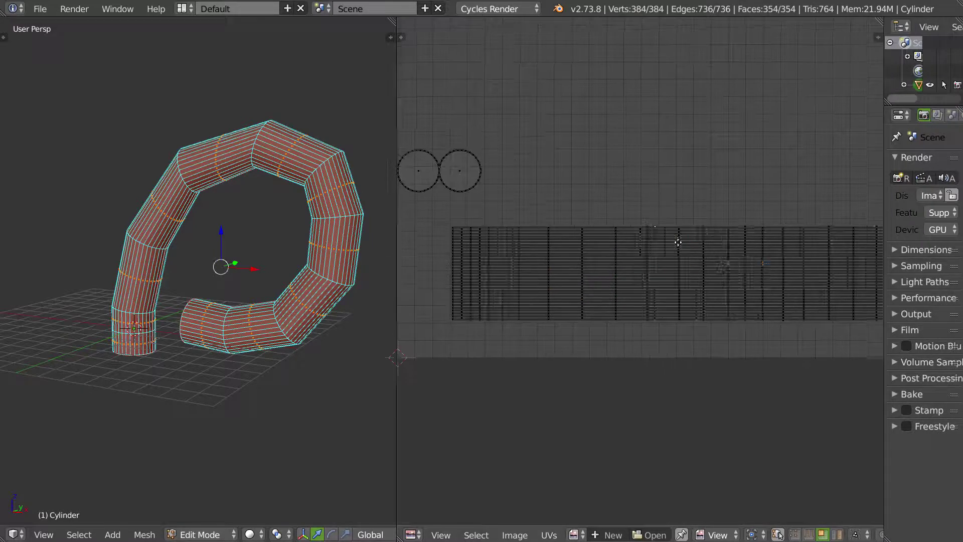
{"action": "scroll", "coordinate": [647, 271], "scroll_direction": "down", "scroll_amount": 5}
{"action": "scroll", "coordinate": [753, 206], "scroll_direction": "up", "scroll_amount": 5}
{"action": "middle_click_drag", "start_coordinate": [704, 237], "coordinate": [716, 236]}
{"action": "middle_click_drag", "start_coordinate": [301, 273], "coordinate": [315, 279]}
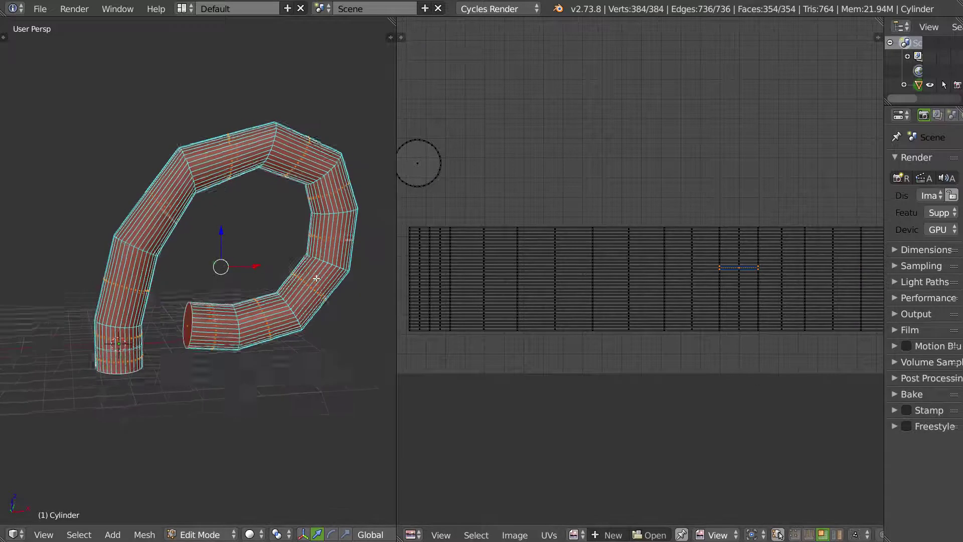
{"action": "key", "text": "w"}
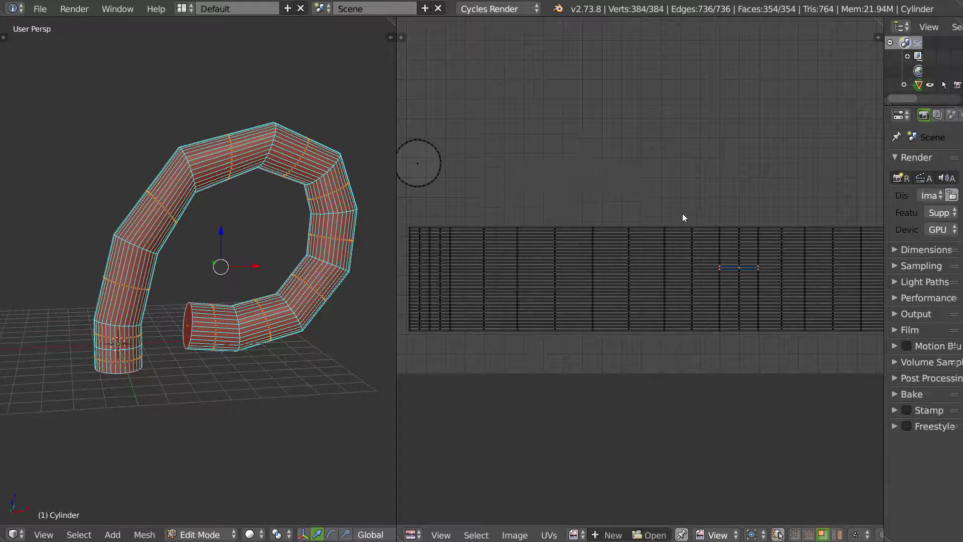
{"action": "scroll", "coordinate": [556, 274], "scroll_direction": "up", "scroll_amount": 2}
{"action": "left_click", "coordinate": [548, 535]}
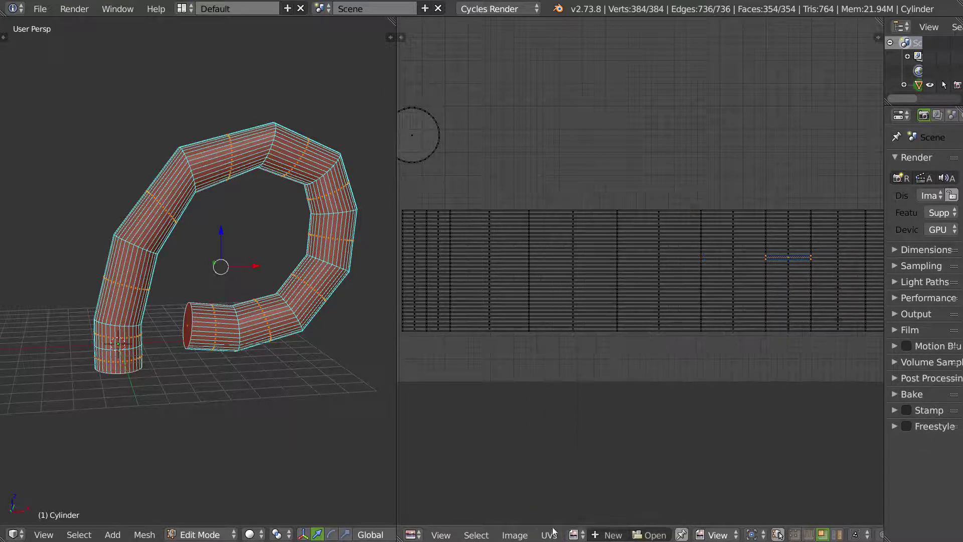
{"action": "left_click", "coordinate": [549, 535]}
{"action": "left_click", "coordinate": [577, 374]}
- Maximize the UV editor, then select and pin the tube island's four corner vertices and the two boundary vertices at its middle column
{"action": "middle_click_drag", "start_coordinate": [622, 246], "coordinate": [657, 240]}
{"action": "right_click", "coordinate": [497, 212]}
{"action": "key", "text": "ctrl+Tab"}
{"action": "left_click", "coordinate": [574, 211]}
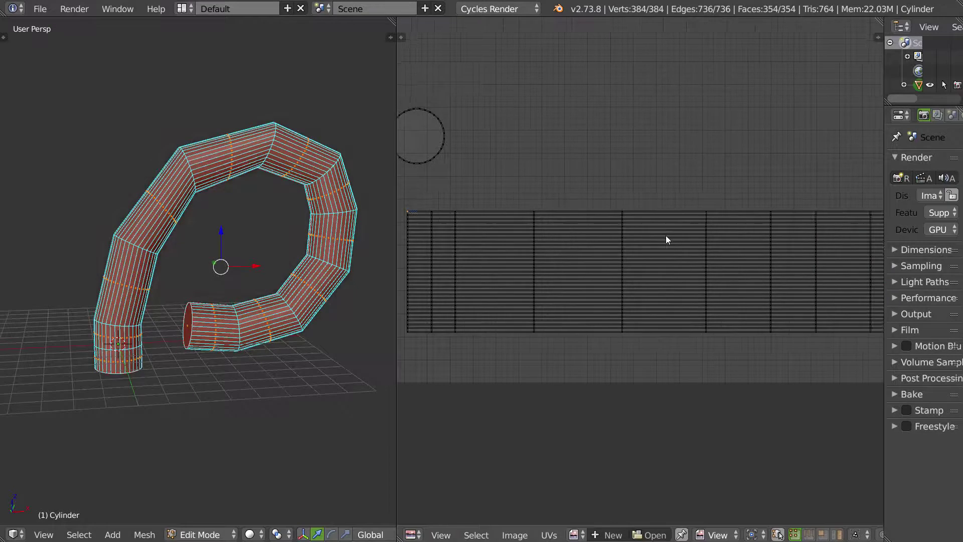
{"action": "key", "text": "ctrl+Up"}
{"action": "middle_click_drag", "start_coordinate": [676, 238], "coordinate": [579, 250]}
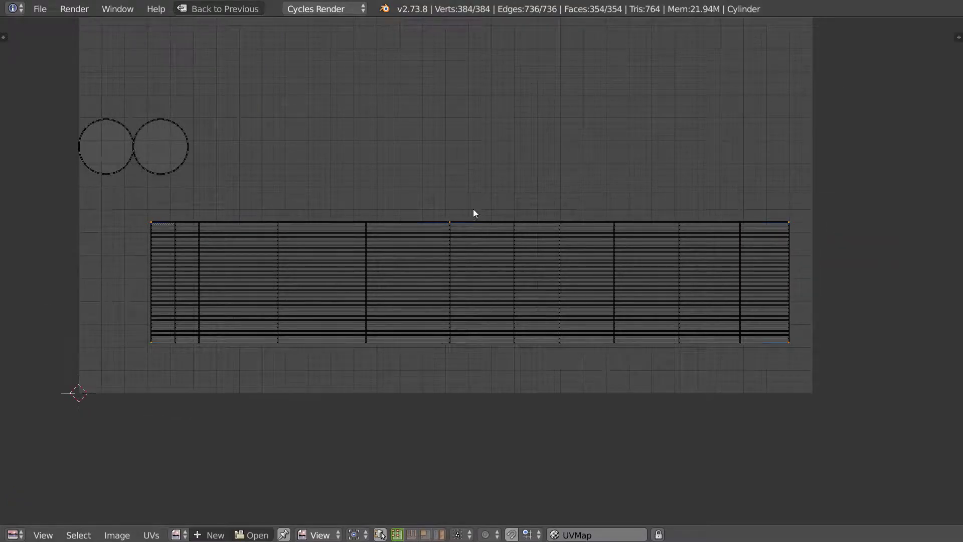
{"action": "right_click", "coordinate": [446, 357]}
- Enable Live Unwrap and move the island's upper-left pinned corner slightly to re-unwrap the tube
{"action": "left_click", "coordinate": [151, 535]}
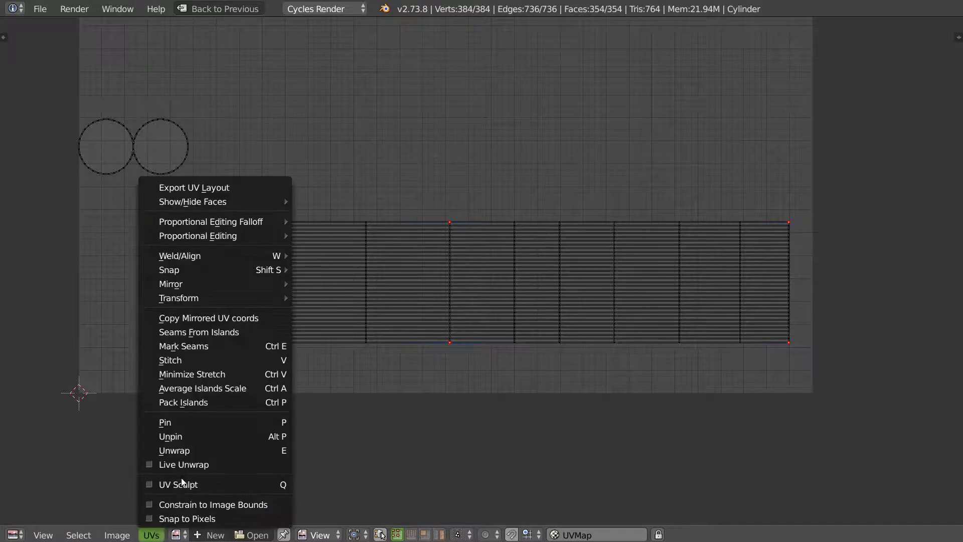
{"action": "left_click", "coordinate": [146, 465]}
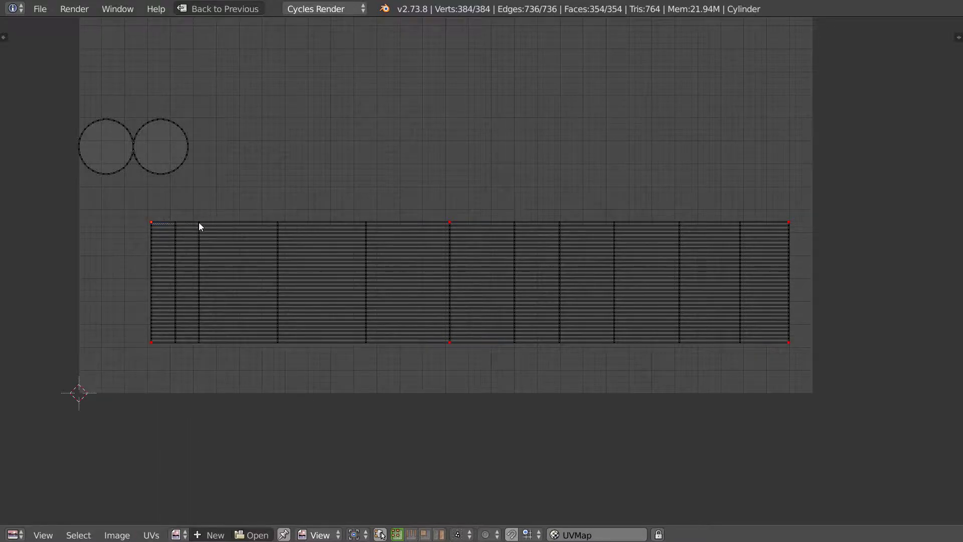
{"action": "key", "text": "g"}
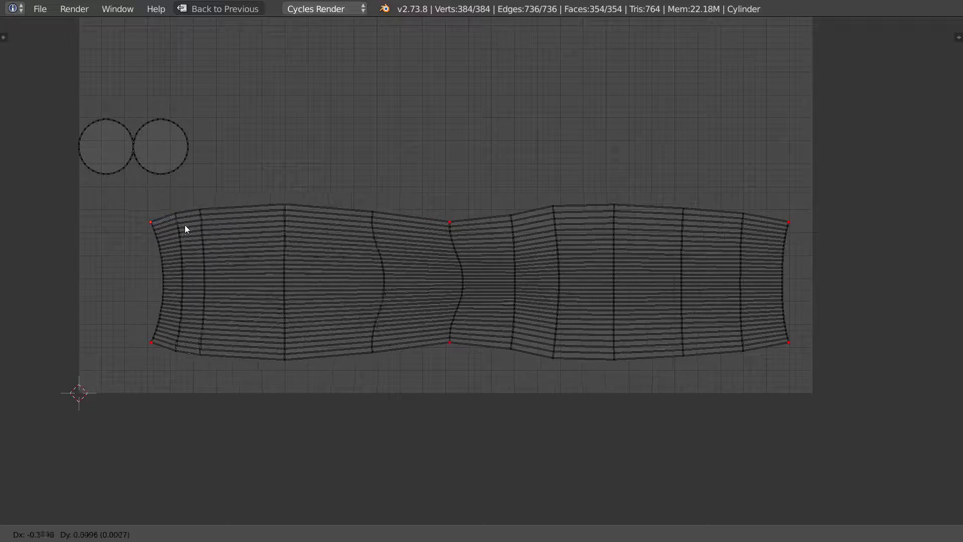
{"action": "left_click", "coordinate": [185, 224]}
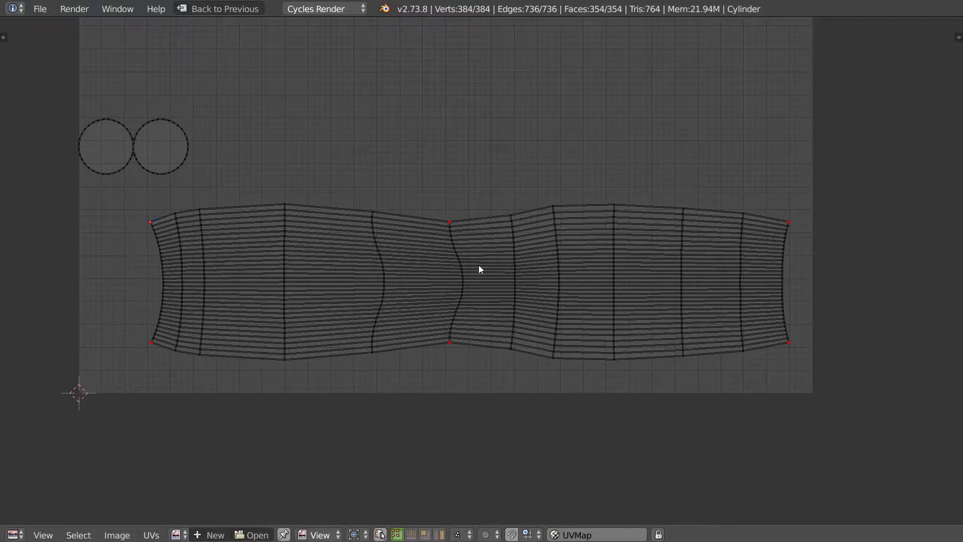
- Pin the middle vertex of the island's left end column and move it left toward the line of the pinned corners
{"action": "scroll", "coordinate": [378, 301], "scroll_direction": "up", "scroll_amount": 2}
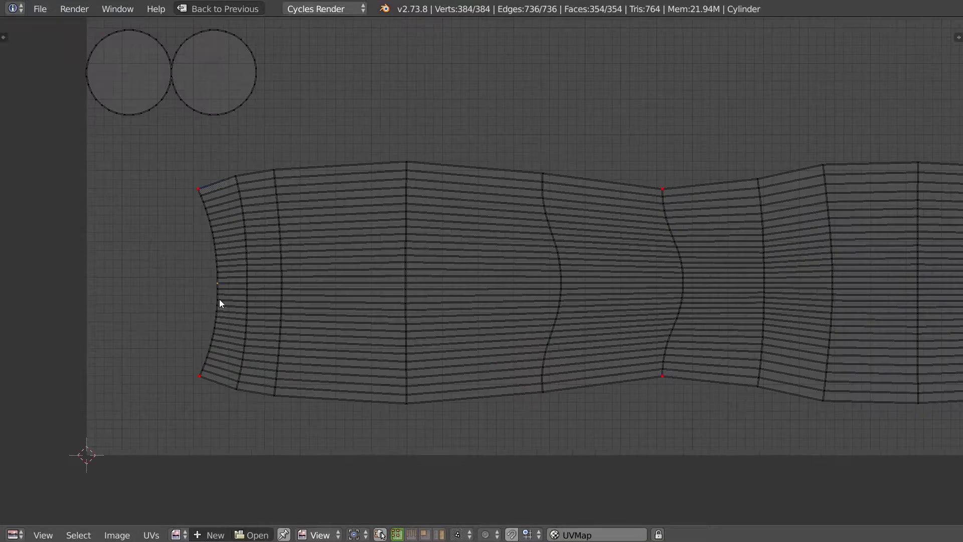
{"action": "key", "text": "g"}
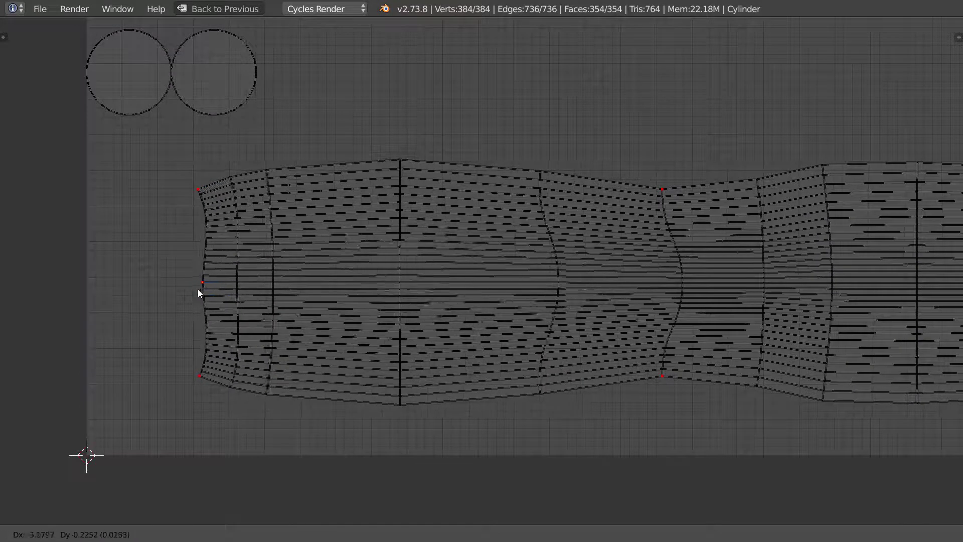
{"action": "left_click", "coordinate": [199, 304]}
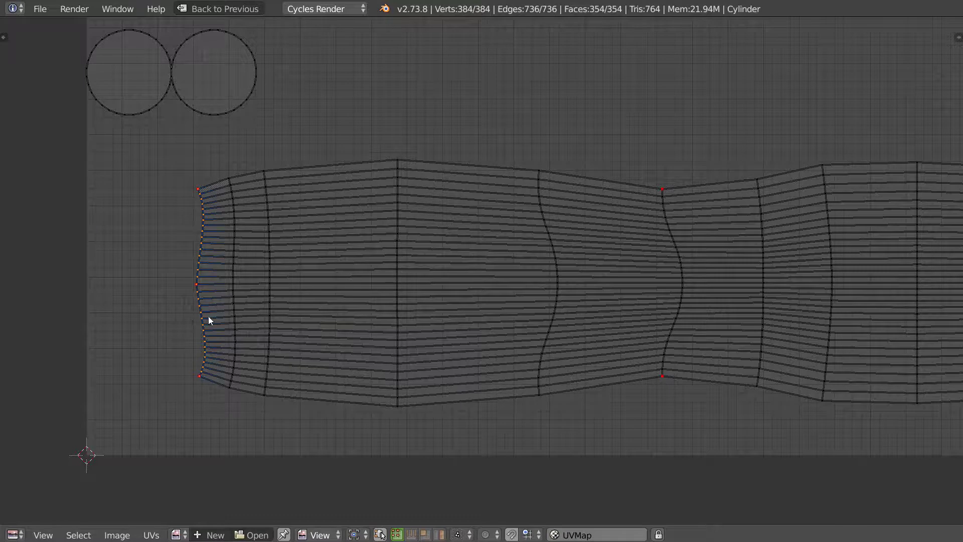
- Turn off Live Unwrap and straighten the island's entire left end column of vertices with Align X
{"action": "key", "text": "w"}
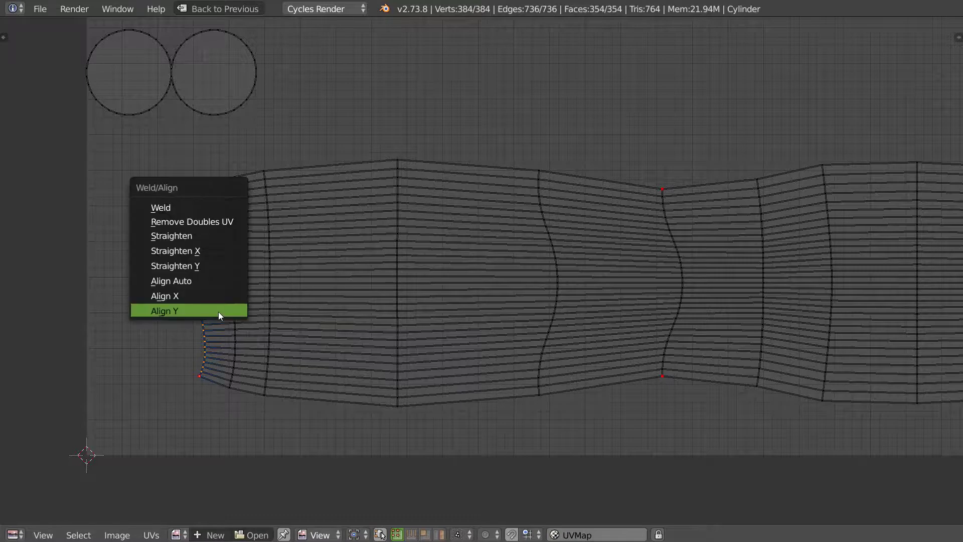
{"action": "left_click", "coordinate": [182, 295]}
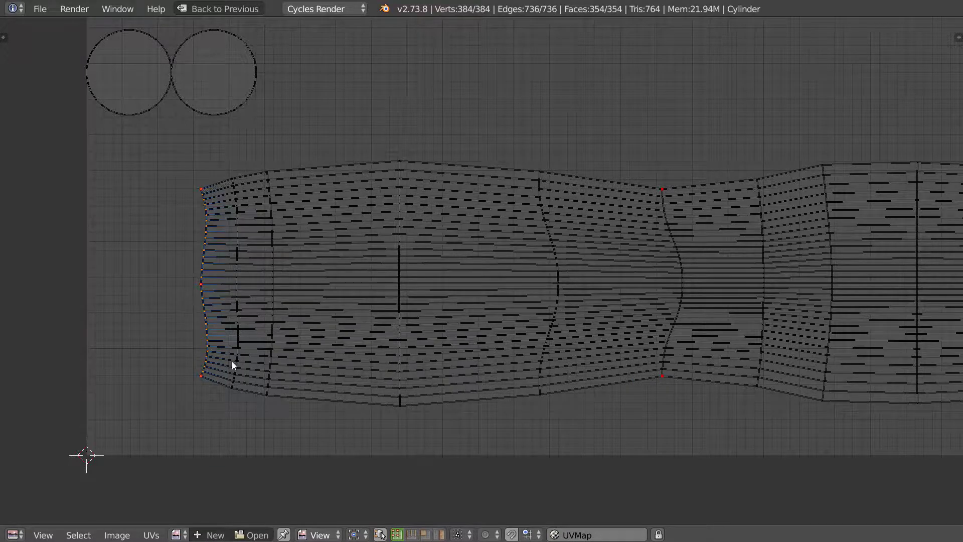
{"action": "key", "text": "w"}
{"action": "left_click", "coordinate": [151, 535]}
{"action": "key", "text": "w"}
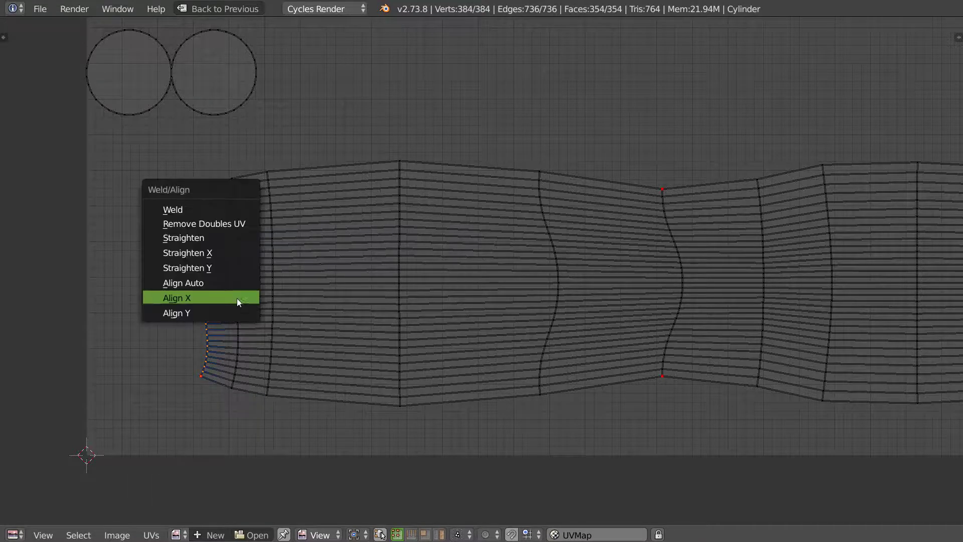
{"action": "left_click", "coordinate": [201, 295]}
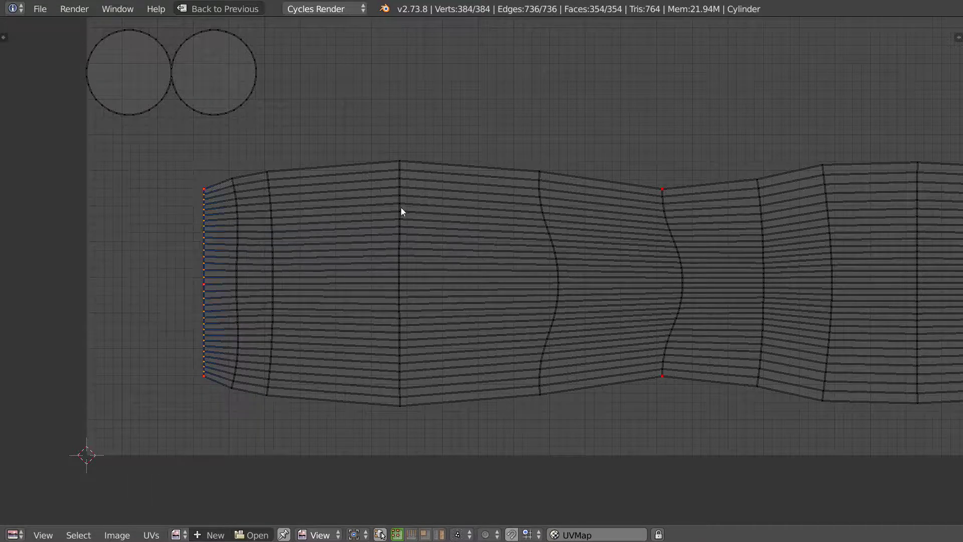
- Select the island's middle column of vertices between the two pinned boundary points and straighten it with Align X
{"action": "scroll", "coordinate": [302, 240], "scroll_direction": "down", "scroll_amount": 3}
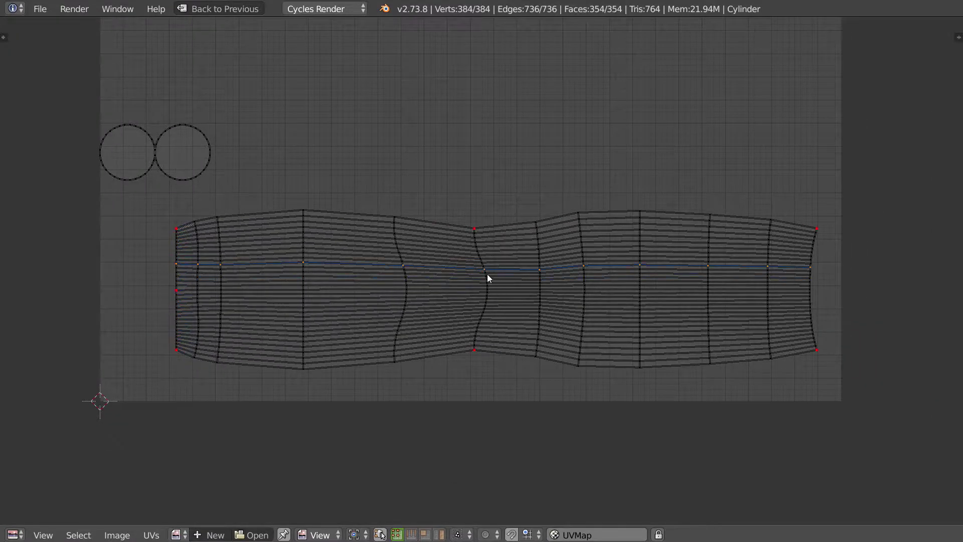
{"action": "scroll", "coordinate": [471, 293], "scroll_direction": "up", "scroll_amount": 5}
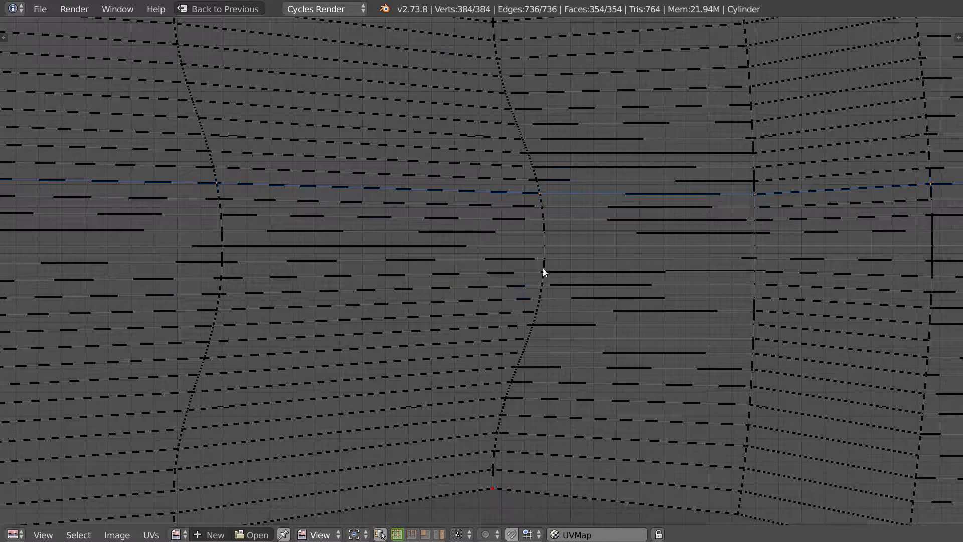
{"action": "scroll", "coordinate": [580, 257], "scroll_direction": "down", "scroll_amount": 2}
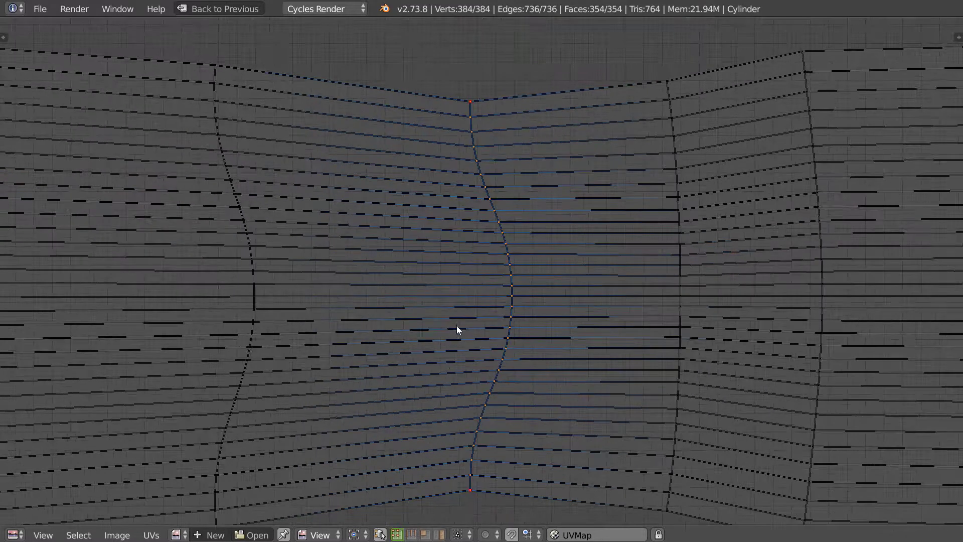
{"action": "key", "text": "w"}
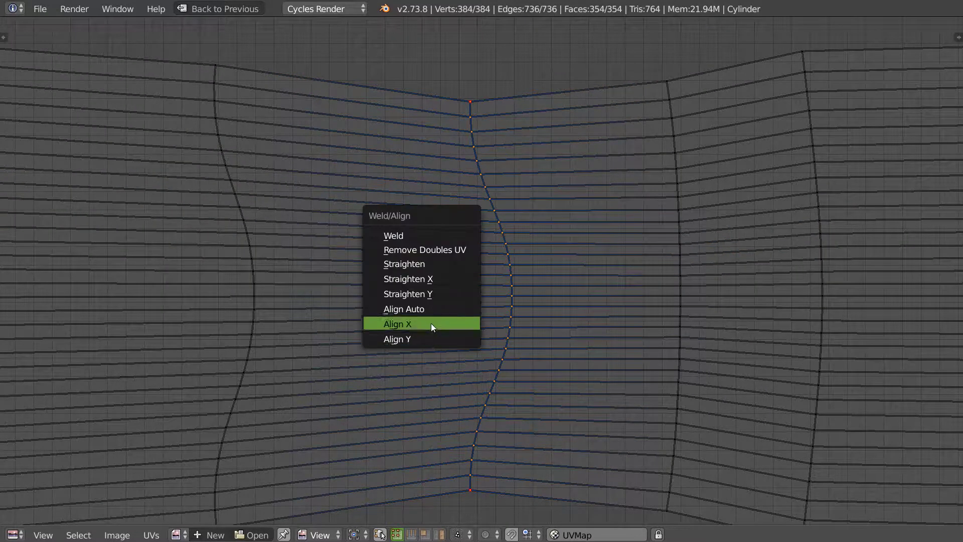
{"action": "left_click", "coordinate": [464, 324]}
{"action": "scroll", "coordinate": [518, 245], "scroll_direction": "down", "scroll_amount": 5}
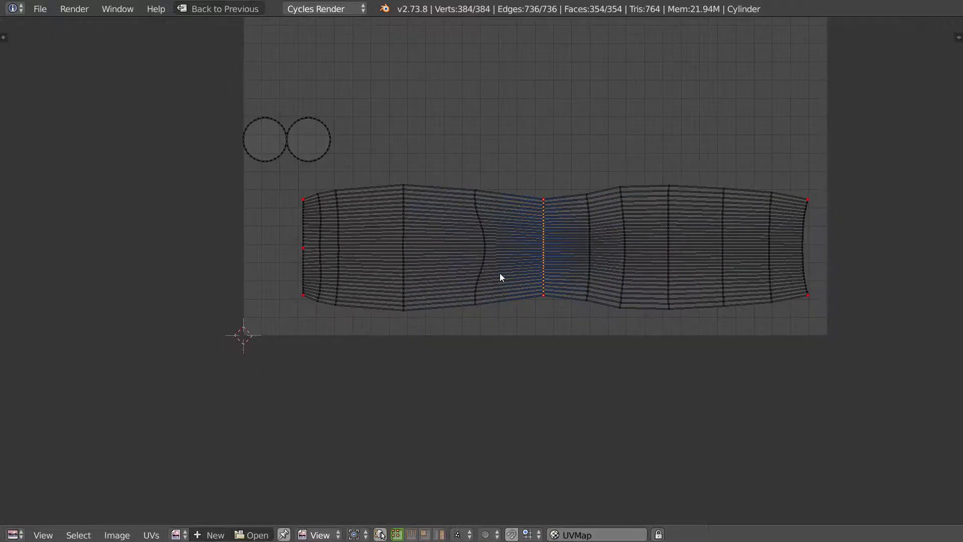
{"action": "middle_click_drag", "start_coordinate": [500, 275], "coordinate": [485, 300]}
{"action": "scroll", "coordinate": [517, 294], "scroll_direction": "up", "scroll_amount": 3}
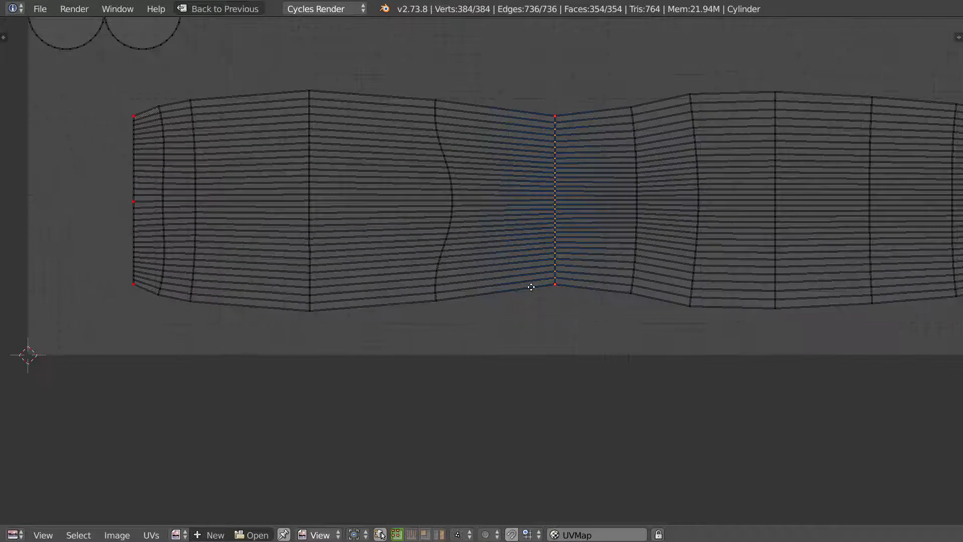
- Enable Live Unwrap and spread the two middle pinned boundary vertices of the tube's island apart vertically
{"action": "left_click", "coordinate": [151, 535]}
{"action": "left_click", "coordinate": [161, 462]}
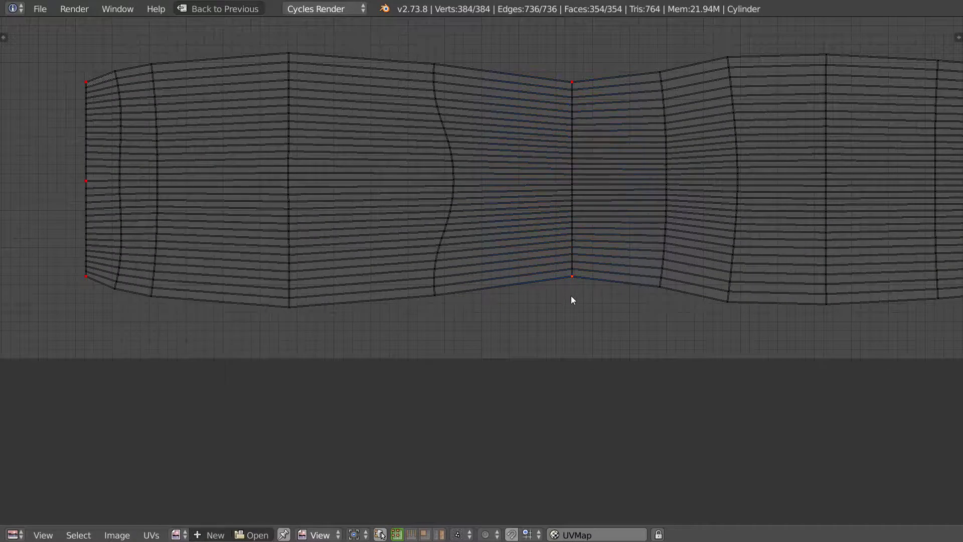
{"action": "key", "text": "g"}
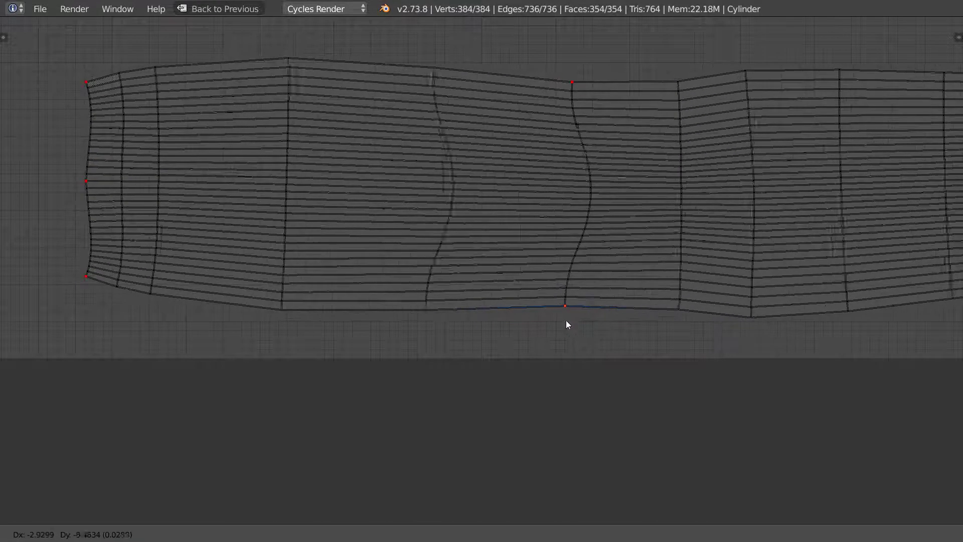
{"action": "left_click", "coordinate": [566, 321]}
{"action": "scroll", "coordinate": [576, 308], "scroll_direction": "down", "scroll_amount": 5}
{"action": "scroll", "coordinate": [586, 236], "scroll_direction": "up", "scroll_amount": 2}
{"action": "key", "text": "g"}
{"action": "left_click", "coordinate": [535, 199]}
- Spread the island's two right-end pinned corners apart vertically to widen that end of the tube
{"action": "key", "text": "g"}
{"action": "left_click", "coordinate": [751, 204]}
{"action": "key", "text": "g"}
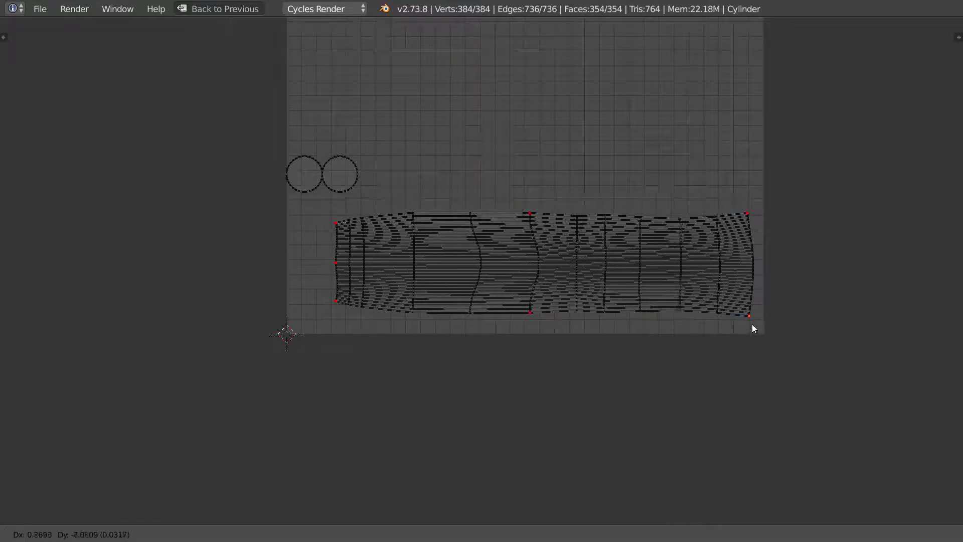
{"action": "left_click", "coordinate": [752, 324]}
- Move the island's lower-left and upper-left pinned corners outward to line up with the middle boundary pins
{"action": "scroll", "coordinate": [469, 280], "scroll_direction": "up", "scroll_amount": 2}
{"action": "key", "text": "g"}
{"action": "left_click", "coordinate": [272, 336]}
{"action": "key", "text": "g"}
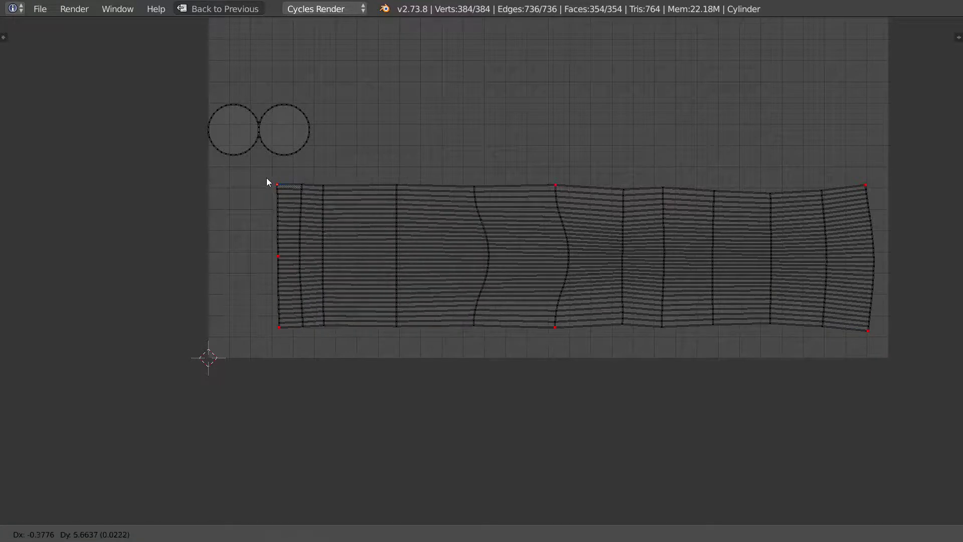
{"action": "left_click", "coordinate": [265, 182]}
- Move the right end's pinned corners slightly outward, and pin that end's middle vertex and move it into line with them
{"action": "key", "text": "g"}
{"action": "left_click", "coordinate": [883, 179]}
{"action": "key", "text": "g"}
{"action": "left_click", "coordinate": [876, 345]}
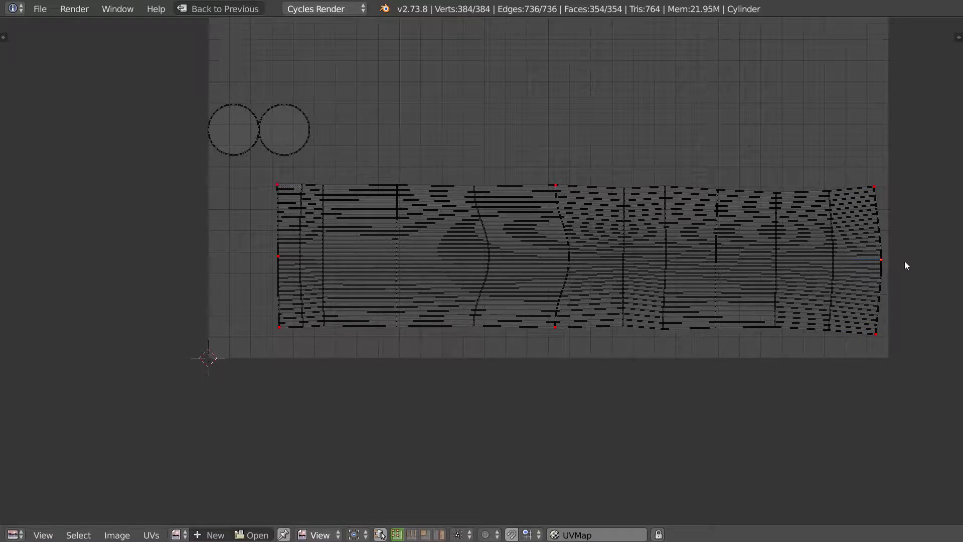
{"action": "key", "text": "g"}
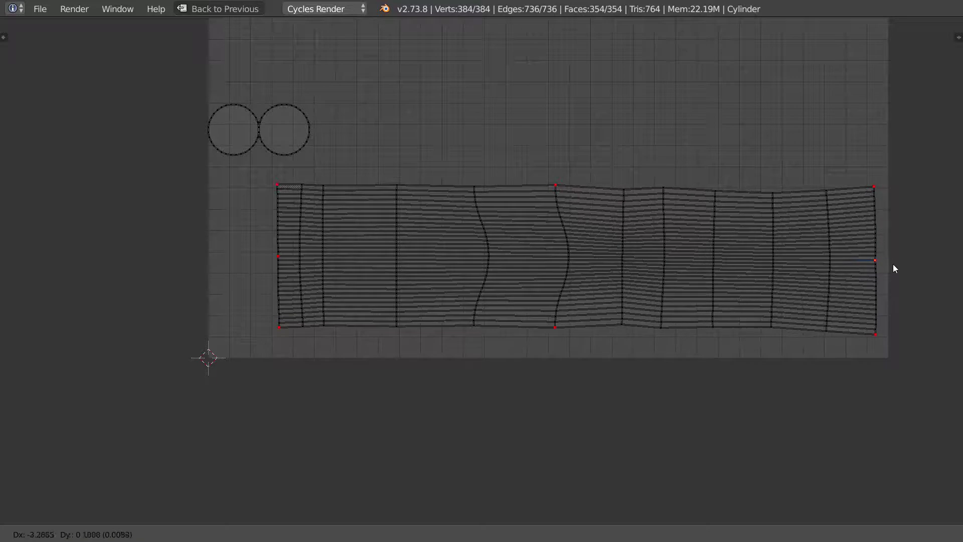
{"action": "left_click", "coordinate": [892, 264]}
- Nudge the upper middle boundary pin down and left, and pin the centre column's middle vertex and move it left toward the column's line
{"action": "key", "text": "g"}
{"action": "left_click", "coordinate": [549, 193]}
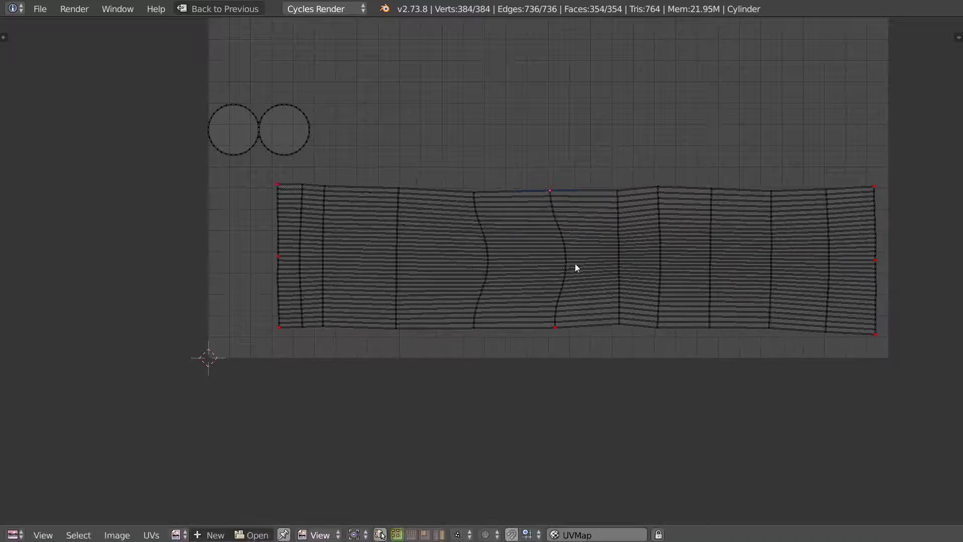
{"action": "right_click", "coordinate": [567, 262]}
{"action": "key", "text": "g"}
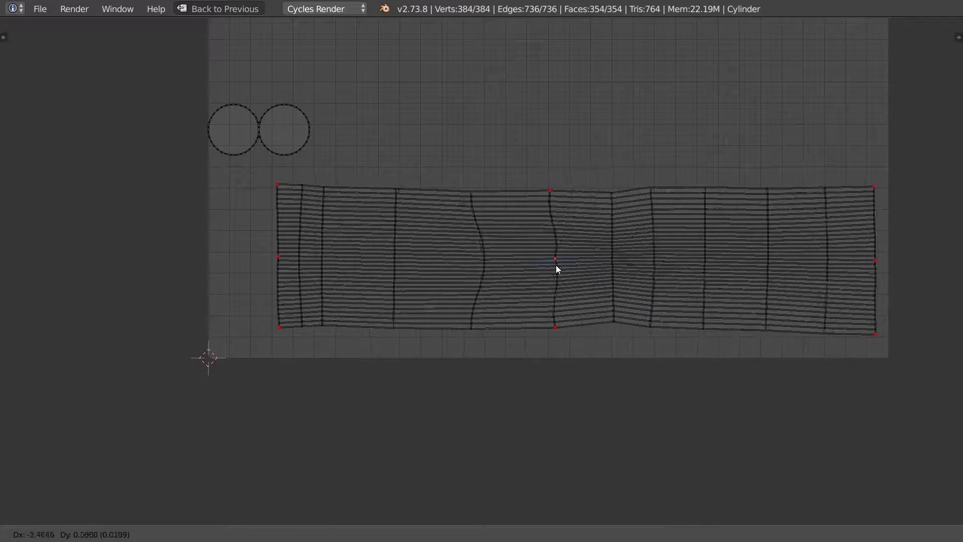
{"action": "left_click", "coordinate": [559, 264]}
- Try to pack the islands with only the centre column's pinned middle vertex selected
{"action": "middle_click_drag", "start_coordinate": [554, 216], "coordinate": [519, 228]}
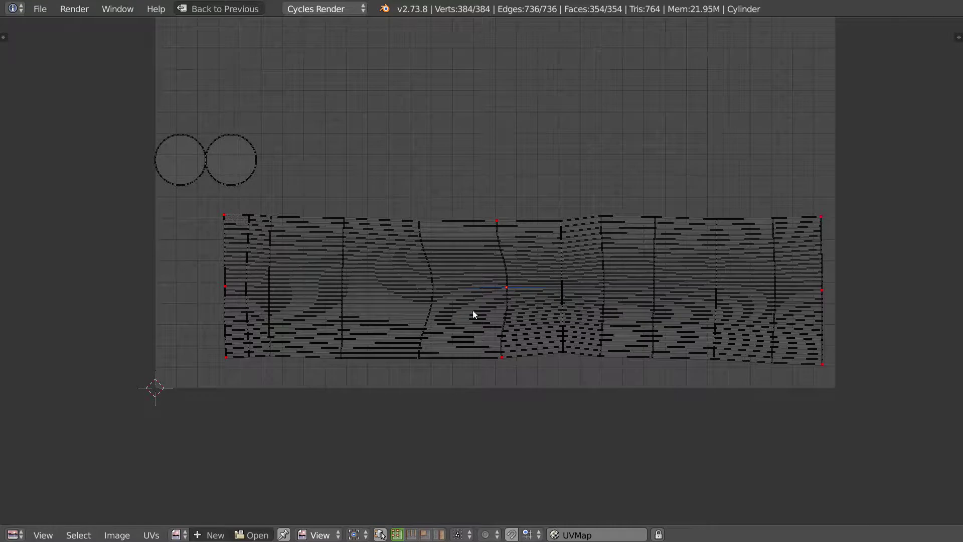
{"action": "middle_click_drag", "start_coordinate": [436, 345], "coordinate": [447, 376]}
{"action": "left_click", "coordinate": [151, 534]}
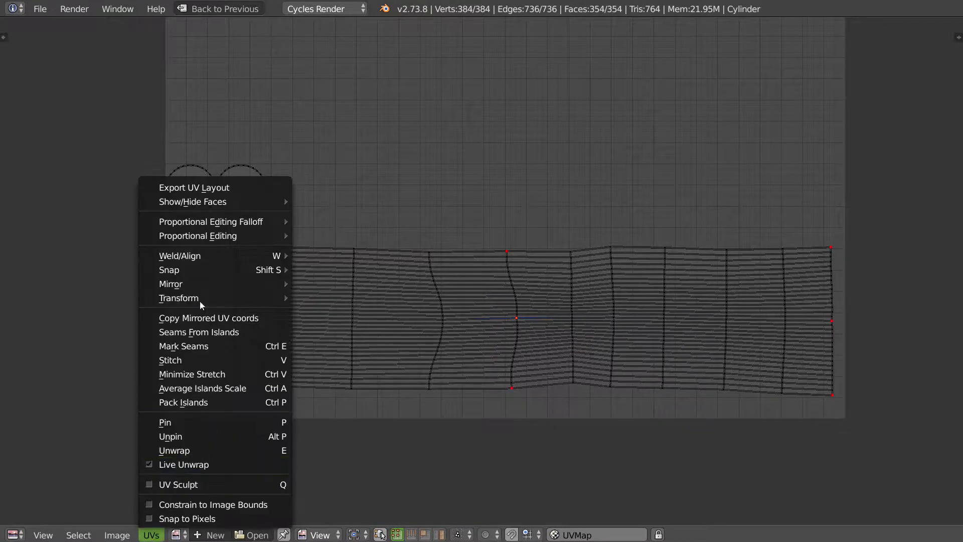
{"action": "left_click", "coordinate": [193, 405]}
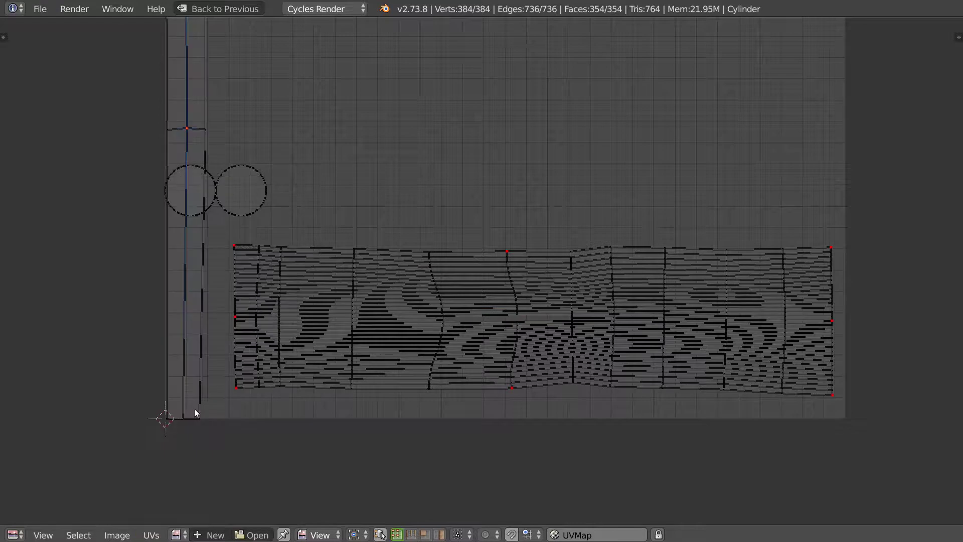
- Select all UVs, turn off Live Unwrap and pack the islands
{"action": "key", "text": "a"}
{"action": "left_click", "coordinate": [149, 536]}
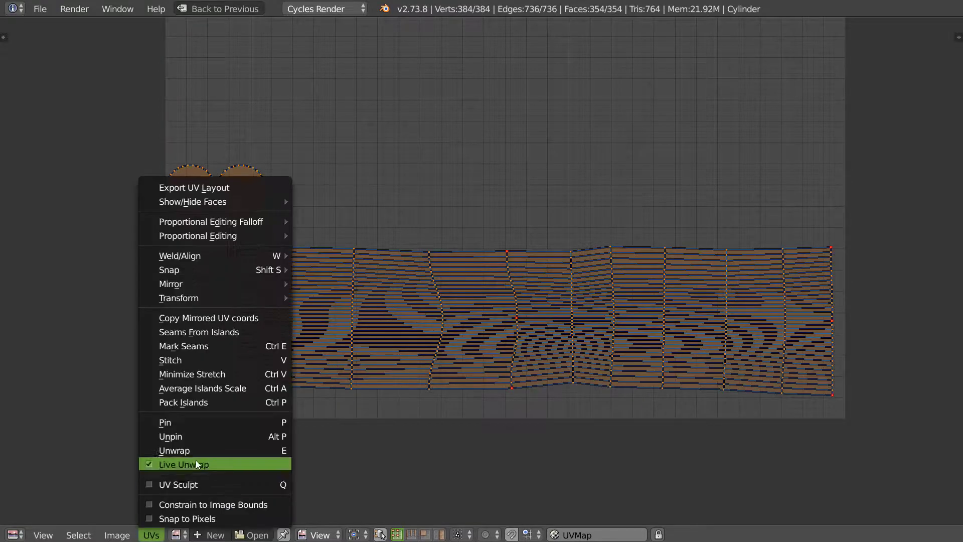
{"action": "left_click", "coordinate": [152, 469]}
{"action": "left_click", "coordinate": [150, 534]}
{"action": "left_click", "coordinate": [193, 405]}
{"action": "middle_click_drag", "start_coordinate": [491, 246], "coordinate": [471, 237], "text": "ctrl"}
{"action": "middle_click_drag", "start_coordinate": [496, 145], "coordinate": [507, 254]}
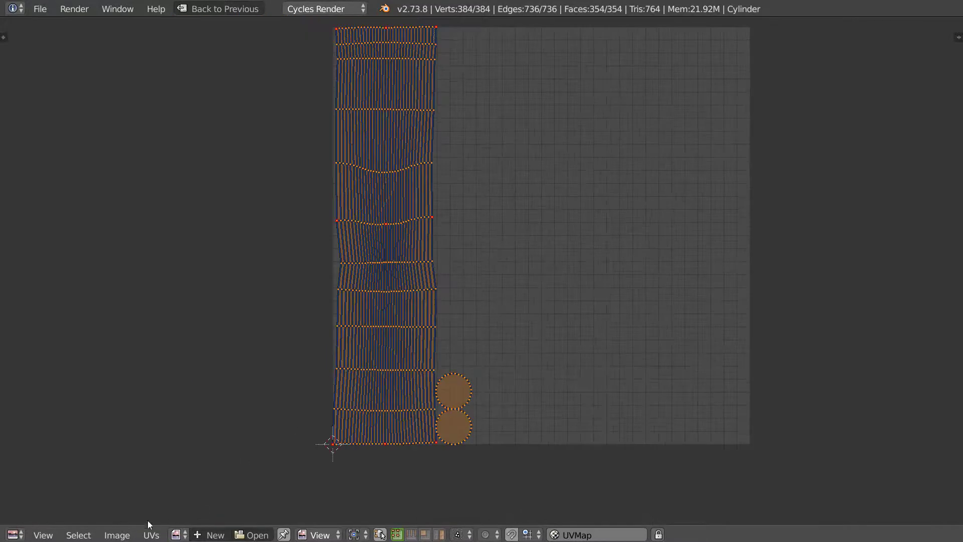
- Turn on proportional editing in the UV editor
{"action": "left_click", "coordinate": [152, 535]}
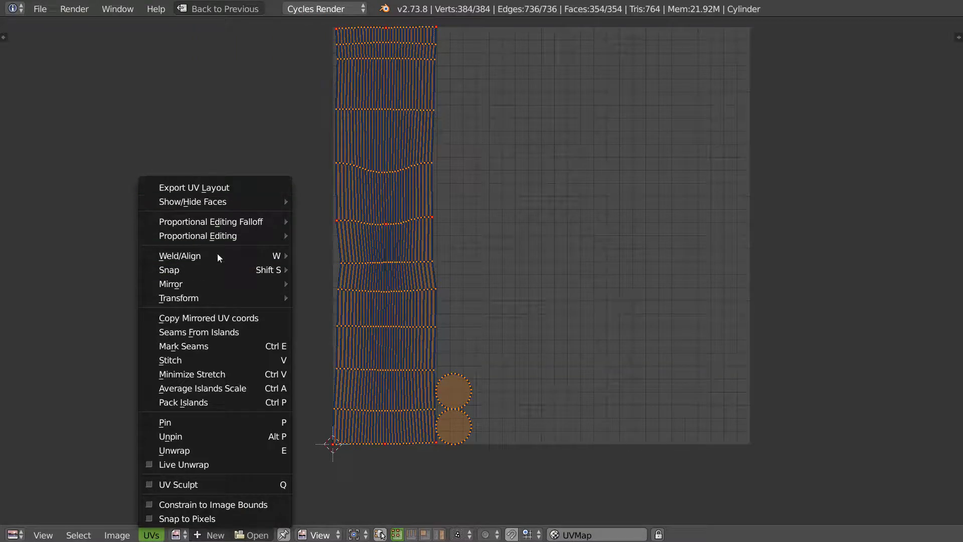
{"action": "mouse_move", "coordinate": [196, 257]}
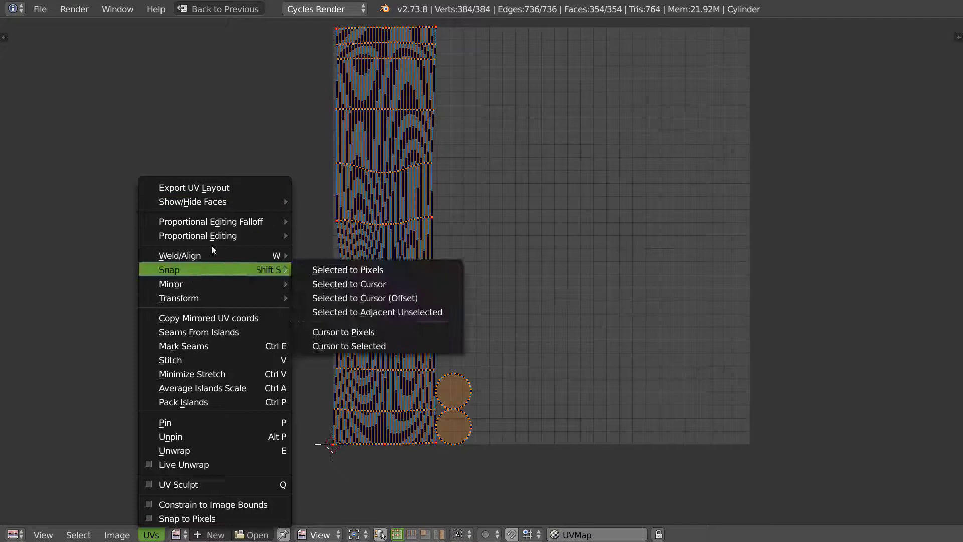
{"action": "mouse_move", "coordinate": [279, 225]}
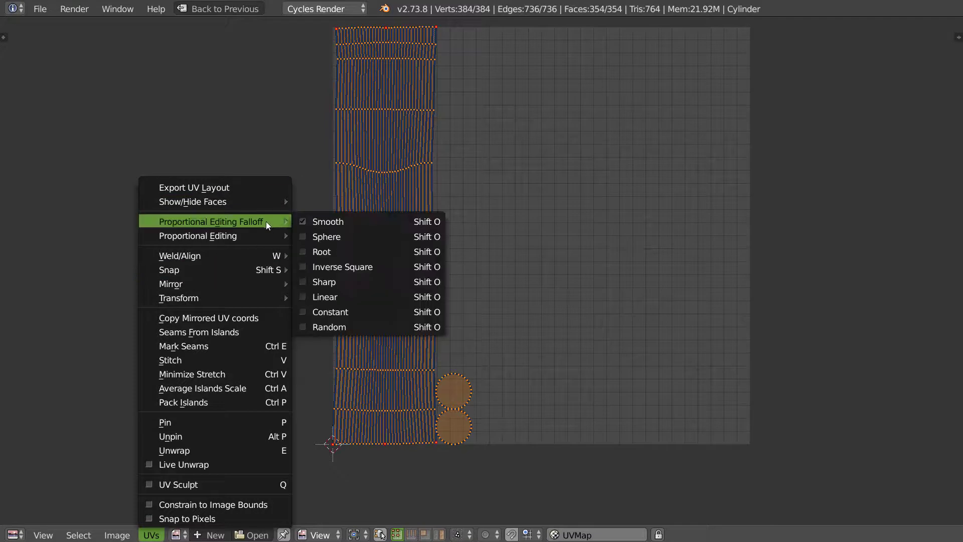
{"action": "mouse_move", "coordinate": [236, 233]}
{"action": "left_click", "coordinate": [325, 249]}
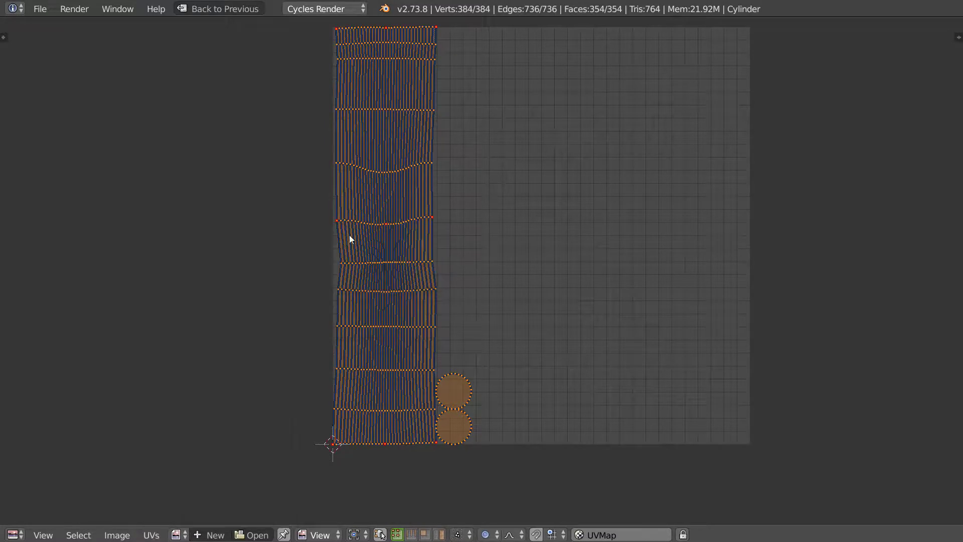
- Deselect all UVs and move the middle pinned vertex of the packed tube's right edge to the right with a proportional size of about 0.62
{"action": "key", "text": "a"}
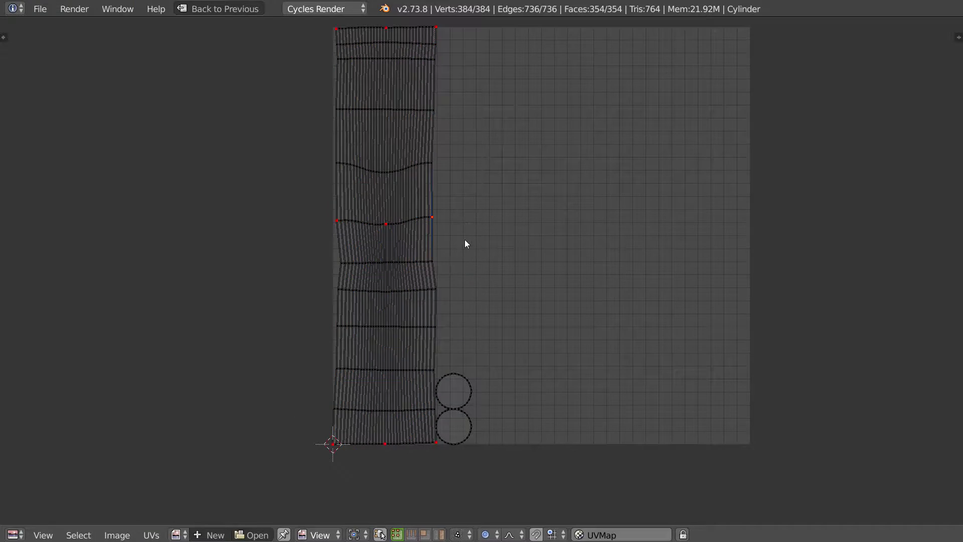
{"action": "key", "text": "g"}
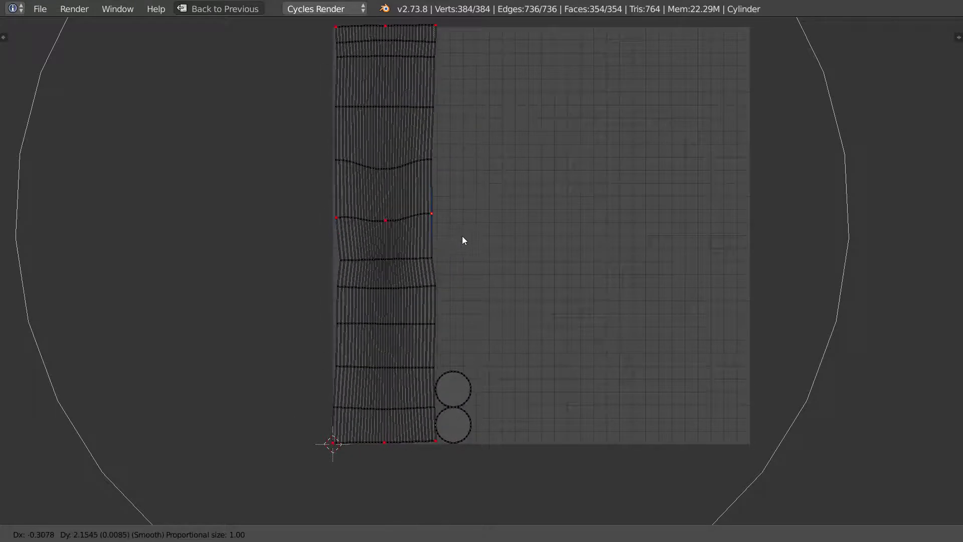
{"action": "left_click", "coordinate": [465, 255]}
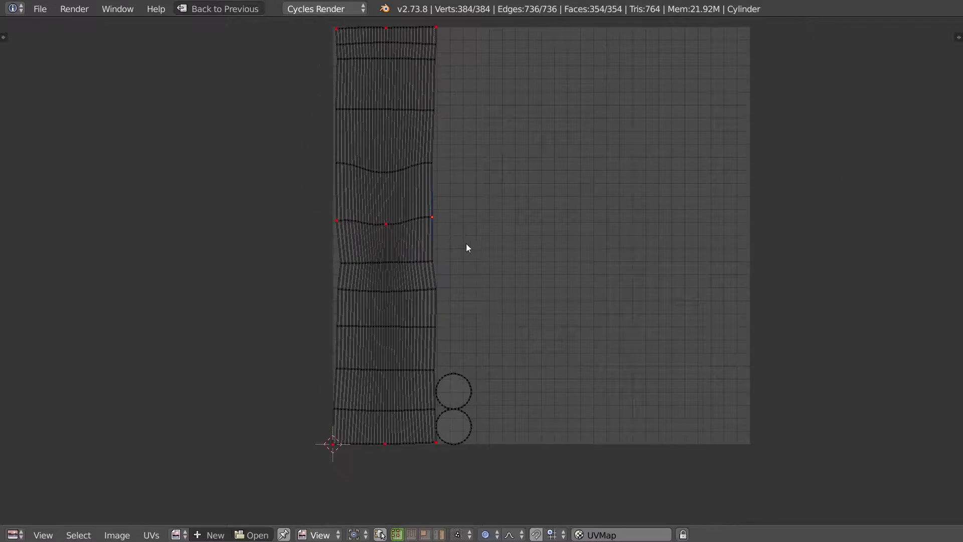
{"action": "key", "text": "g"}
{"action": "scroll", "coordinate": [521, 250], "scroll_direction": "up", "scroll_amount": 4}
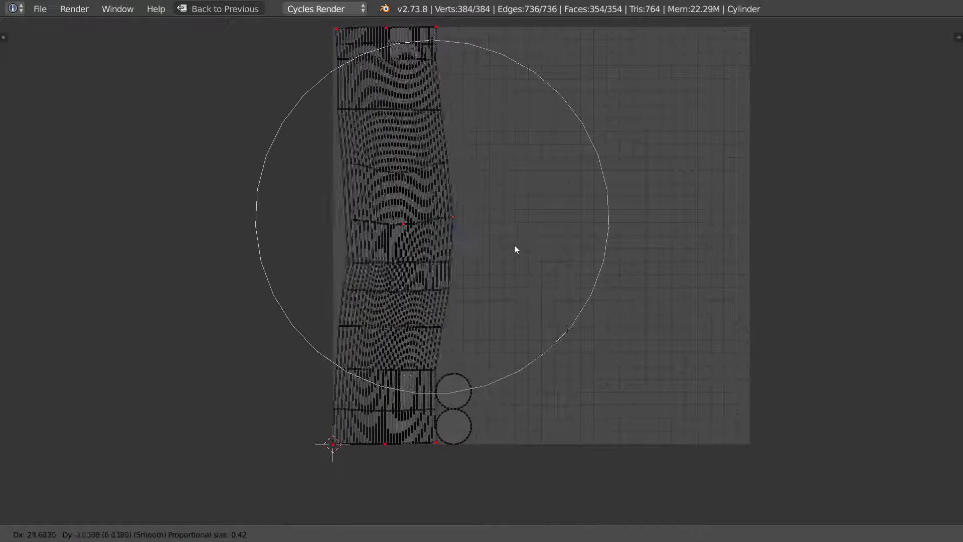
{"action": "scroll", "coordinate": [501, 249], "scroll_direction": "up", "scroll_amount": 4}
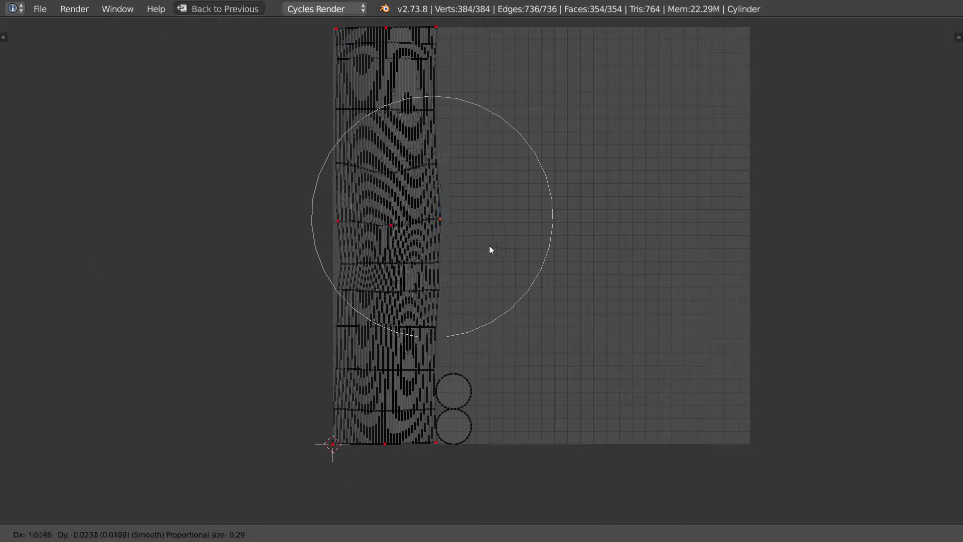
{"action": "scroll", "coordinate": [527, 251], "scroll_direction": "down", "scroll_amount": 5}
{"action": "scroll", "coordinate": [602, 256], "scroll_direction": "down", "scroll_amount": 3}
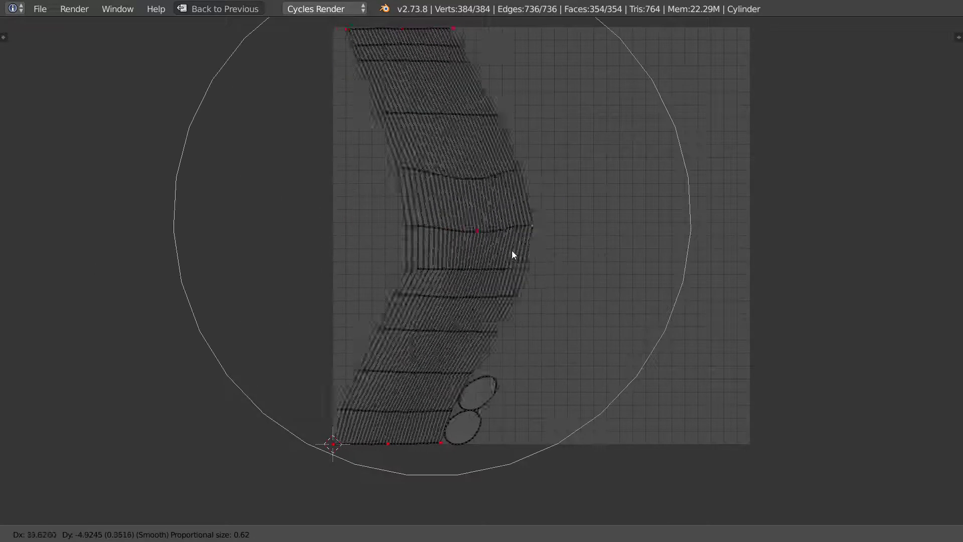
{"action": "left_click", "coordinate": [502, 249]}
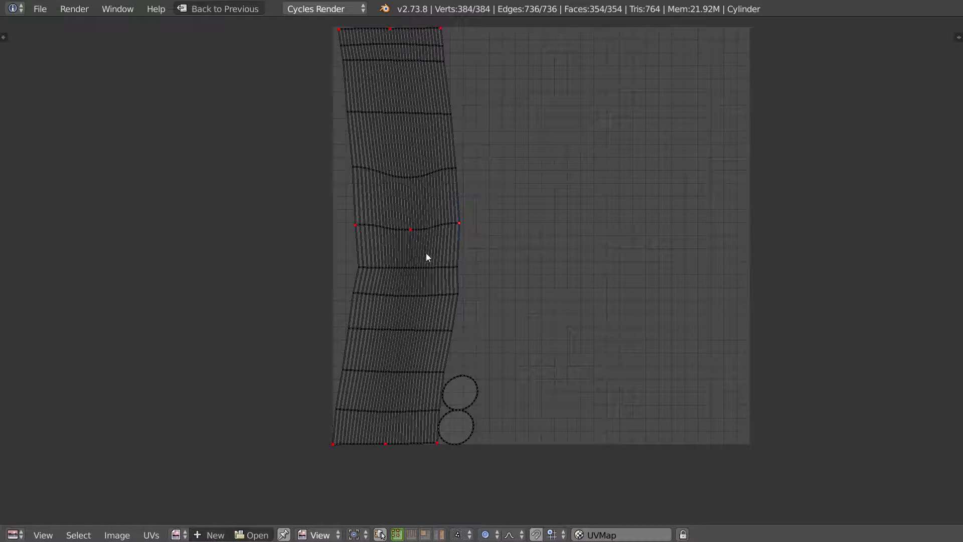
- Resize the UV Sculpt brush and sculpt the tube's inner UVs to shift and even out their rows
{"action": "key", "text": "f"}
{"action": "left_click", "coordinate": [495, 241]}
{"action": "mouse_move", "coordinate": [430, 225]}
{"action": "left_mouse_down"}
{"action": "mouse_move", "coordinate": [375, 287]}
{"action": "mouse_move", "coordinate": [381, 368]}
{"action": "mouse_move", "coordinate": [426, 253]}
{"action": "mouse_move", "coordinate": [383, 365]}
{"action": "left_mouse_up"}
{"action": "middle_click_drag", "start_coordinate": [428, 270], "coordinate": [429, 316]}
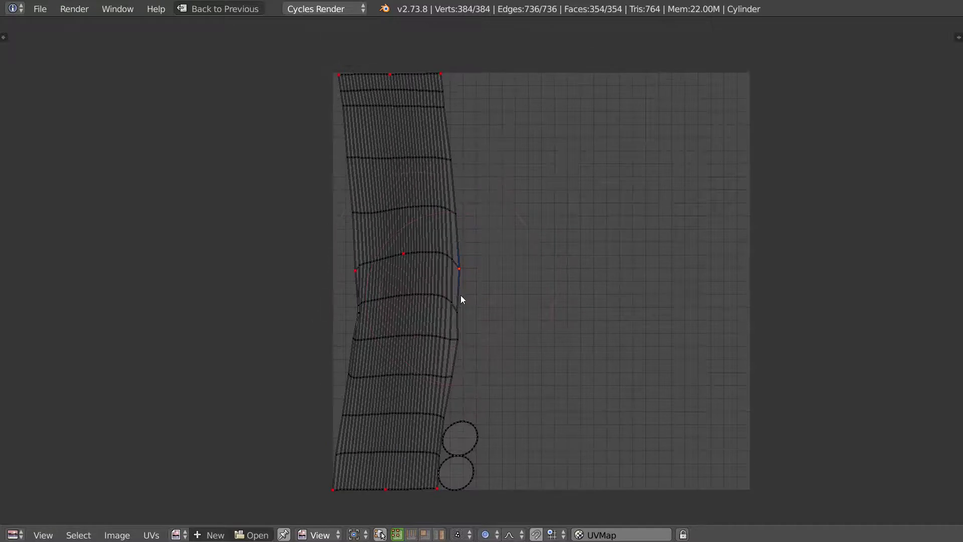
{"action": "key", "text": "a"}
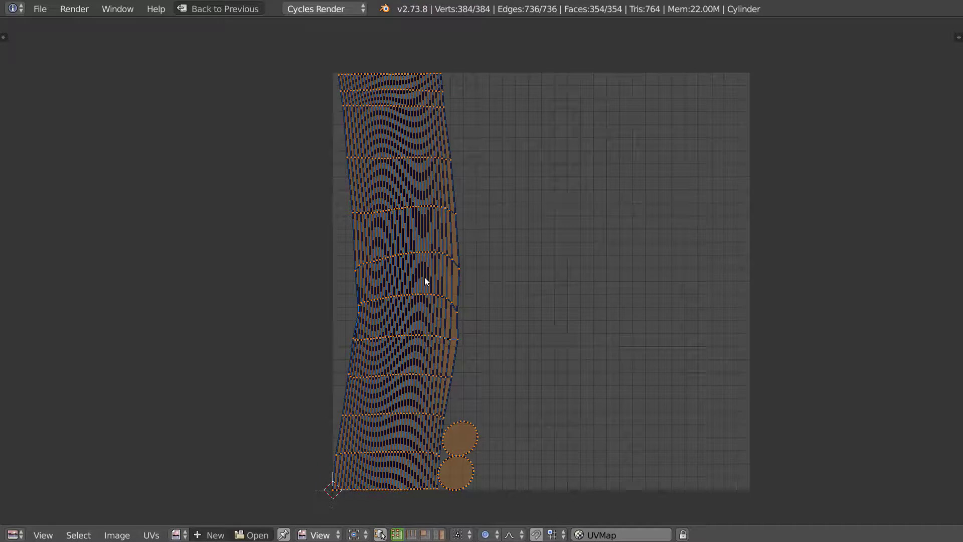
{"action": "mouse_move", "coordinate": [433, 280]}
{"action": "left_mouse_down"}
{"action": "mouse_move", "coordinate": [456, 230]}
{"action": "mouse_move", "coordinate": [353, 263]}
{"action": "mouse_move", "coordinate": [341, 331]}
{"action": "mouse_move", "coordinate": [352, 99]}
{"action": "mouse_move", "coordinate": [316, 86]}
{"action": "mouse_move", "coordinate": [455, 232]}
{"action": "mouse_move", "coordinate": [413, 486]}
{"action": "mouse_move", "coordinate": [393, 355]}
{"action": "mouse_move", "coordinate": [468, 256]}
{"action": "left_mouse_up"}
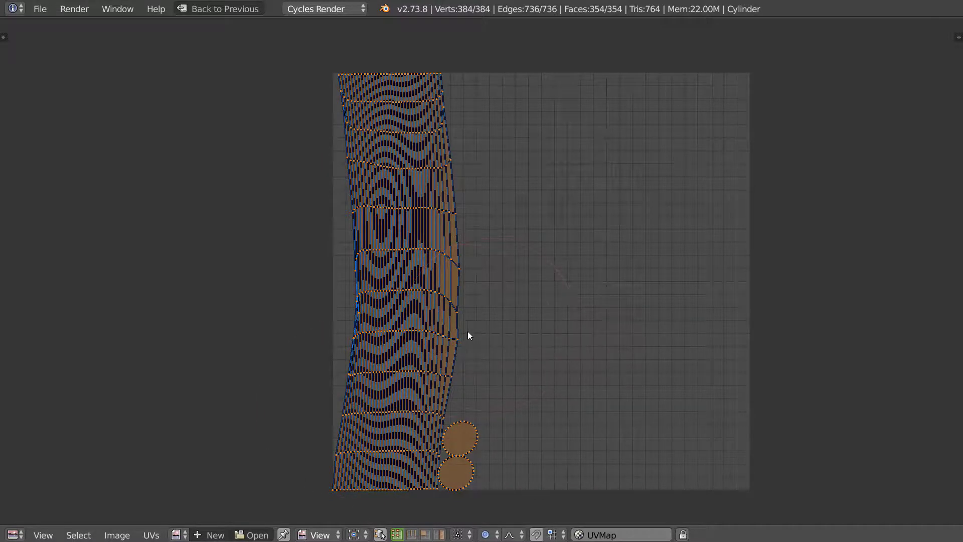
- Restore the split editor layout, leave Edit Mode and delete the tube object
{"action": "key", "text": "ctrl+Up"}
{"action": "key", "text": "Tab"}
{"action": "middle_click_drag", "start_coordinate": [261, 276], "coordinate": [292, 295]}
{"action": "key", "text": "x"}
{"action": "left_click", "coordinate": [255, 303]}
{"action": "middle_click_drag", "start_coordinate": [309, 234], "coordinate": [231, 296]}
- Add a UV sphere and enter Edit Mode with edge selection
{"action": "key", "text": "Tab"}
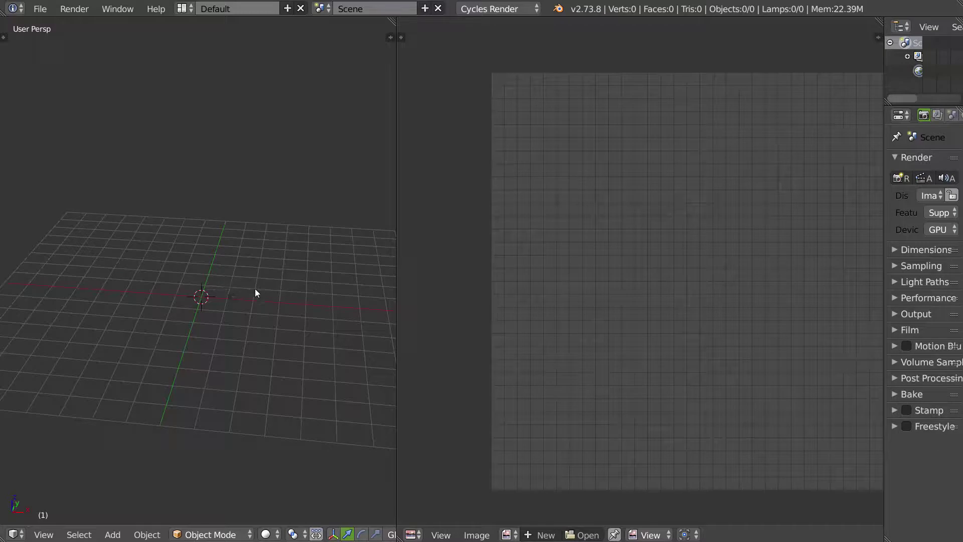
{"action": "left_click", "coordinate": [241, 376]}
{"action": "scroll", "coordinate": [207, 315], "scroll_direction": "up", "scroll_amount": 4}
{"action": "middle_click_drag", "start_coordinate": [226, 301], "coordinate": [300, 234], "text": "shift"}
{"action": "scroll", "coordinate": [290, 241], "scroll_direction": "up", "scroll_amount": 1}
{"action": "key", "text": "Tab"}
{"action": "left_click", "coordinate": [265, 330]}
- Select a closed, stepped path of edges around a patch on the sphere's front and mark it as a seam
{"action": "middle_click_drag", "start_coordinate": [293, 295], "coordinate": [249, 314], "text": "shift"}
{"action": "scroll", "coordinate": [250, 266], "scroll_direction": "up", "scroll_amount": 1}
{"action": "middle_click_drag", "start_coordinate": [249, 261], "coordinate": [219, 264]}
{"action": "scroll", "coordinate": [244, 236], "scroll_direction": "up", "scroll_amount": 1}
{"action": "left_click", "coordinate": [237, 161]}
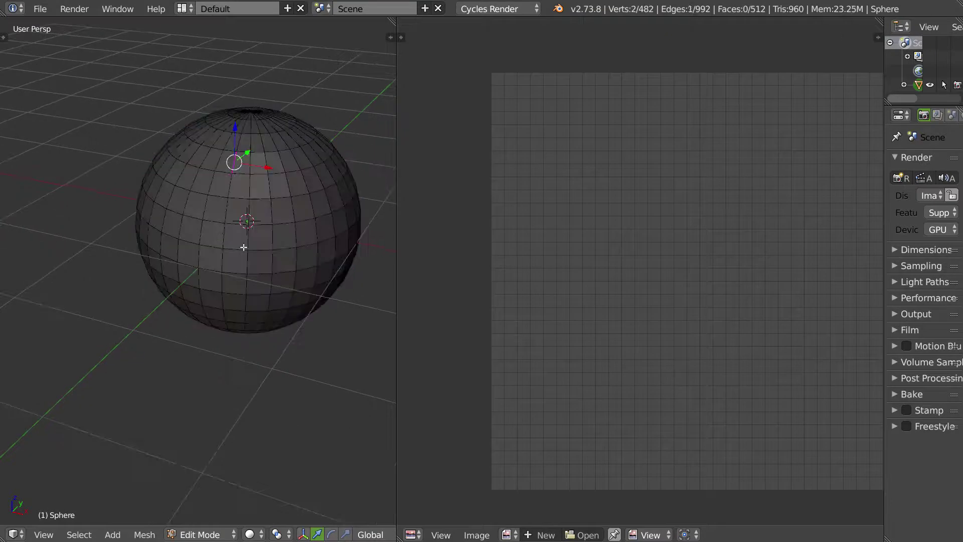
{"action": "left_click", "coordinate": [222, 233], "text": "ctrl"}
{"action": "left_click", "coordinate": [263, 251], "text": "ctrl"}
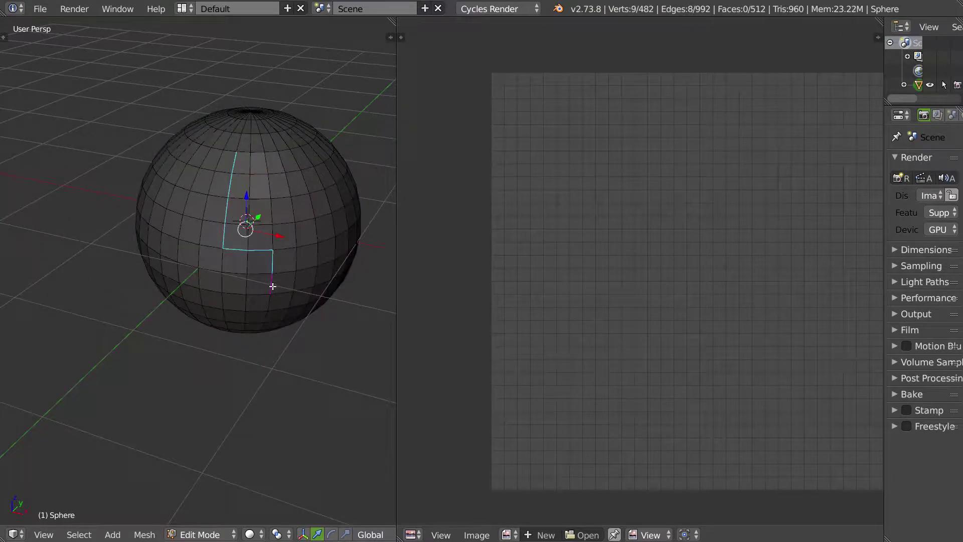
{"action": "left_click", "coordinate": [269, 286], "text": "ctrl"}
{"action": "middle_click_drag", "start_coordinate": [269, 287], "coordinate": [292, 258]}
{"action": "left_click", "coordinate": [337, 304], "text": "ctrl"}
{"action": "left_click", "coordinate": [340, 169], "text": "ctrl"}
{"action": "left_click", "coordinate": [260, 153], "text": "ctrl"}
{"action": "middle_click_drag", "start_coordinate": [260, 153], "coordinate": [269, 176]}
{"action": "key", "text": "ctrl+e"}
{"action": "left_click", "coordinate": [241, 204]}
- Select two horizontal edge loops, one near the sphere's top and one below its equator, and mark them as seams
{"action": "right_click", "coordinate": [234, 201], "text": "alt"}
{"action": "right_click", "coordinate": [327, 290], "text": "alt+shift"}
{"action": "middle_click_drag", "start_coordinate": [325, 320], "coordinate": [283, 293]}
{"action": "key", "text": "ctrl+e"}
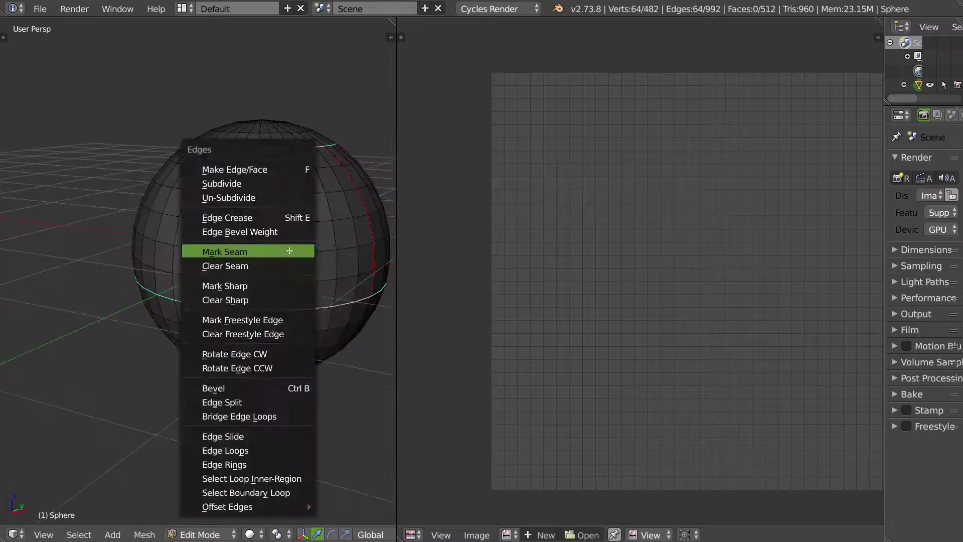
{"action": "left_click", "coordinate": [271, 251]}
- Switch to face selection, select all the sphere's faces and unwrap them along the marked seams
{"action": "key", "text": "Tab"}
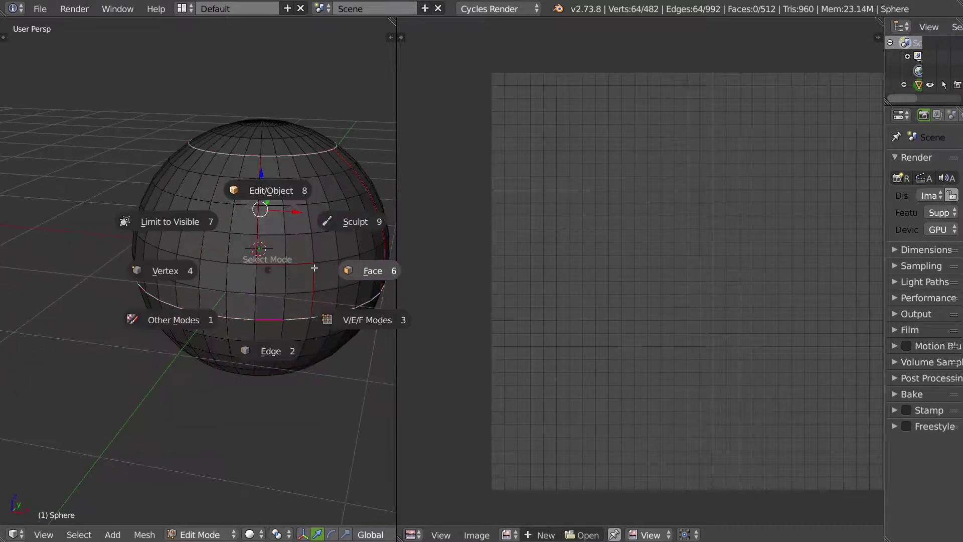
{"action": "left_click", "coordinate": [348, 268]}
{"action": "key", "text": "a"}
{"action": "left_click", "coordinate": [367, 234]}
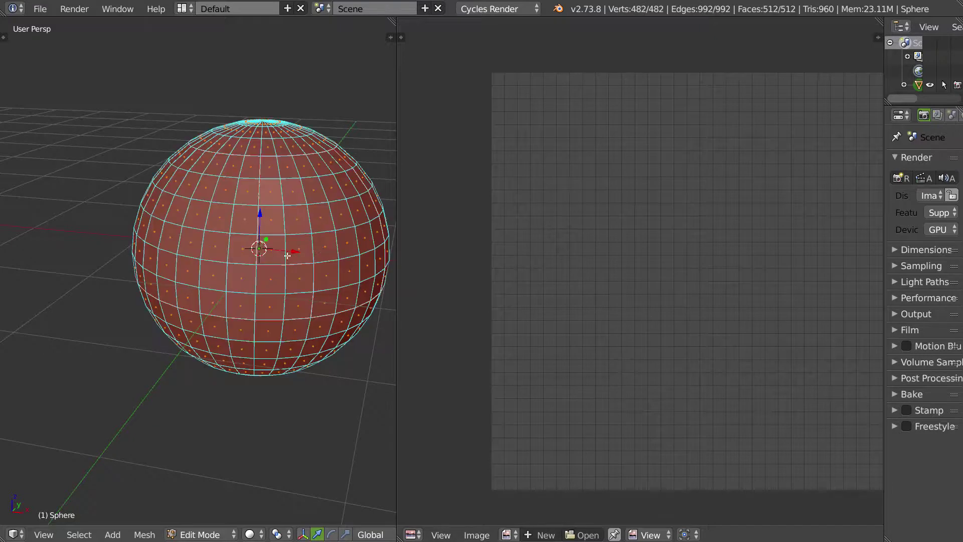
{"action": "key", "text": "u"}
{"action": "left_click", "coordinate": [278, 256]}
{"action": "key", "text": "Return"}
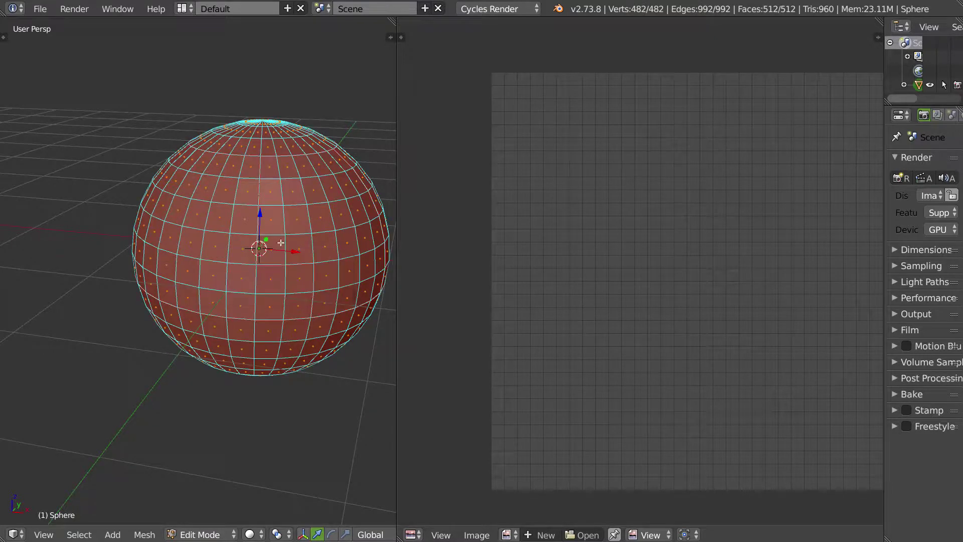
{"action": "key", "text": "u"}
{"action": "left_click", "coordinate": [258, 190]}
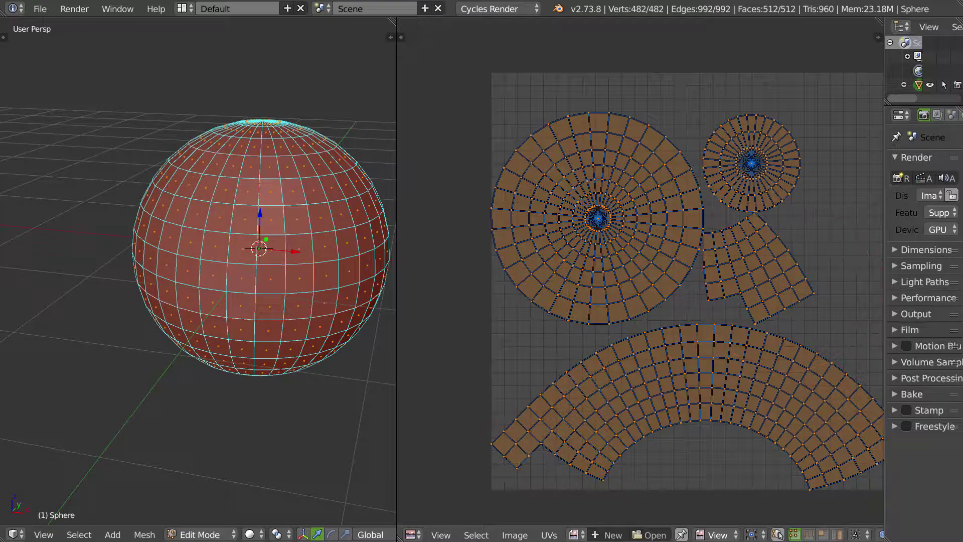
- Turn on selection syncing between the UV layout and the mesh, and deselect all the sphere's faces
{"action": "scroll", "coordinate": [672, 320], "scroll_direction": "down", "scroll_amount": 2}
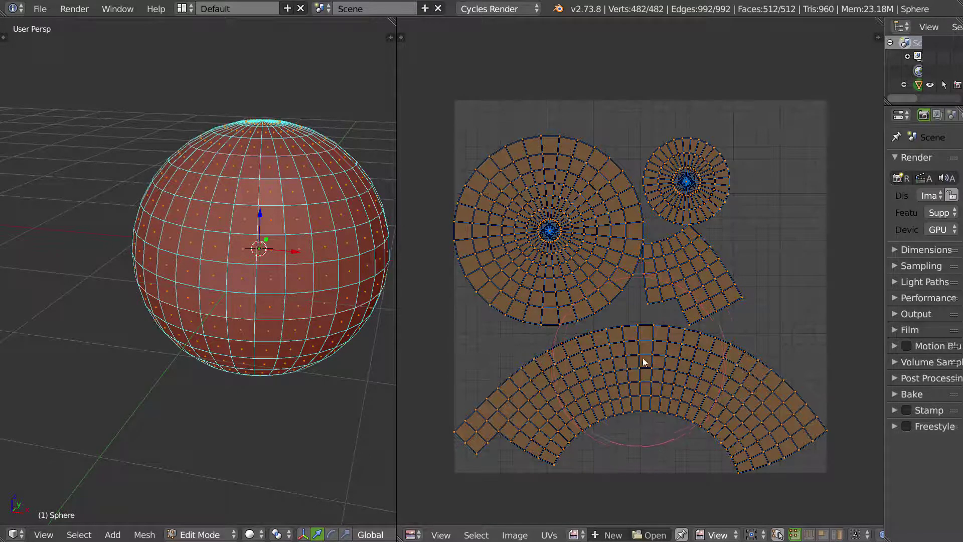
{"action": "key", "text": "t"}
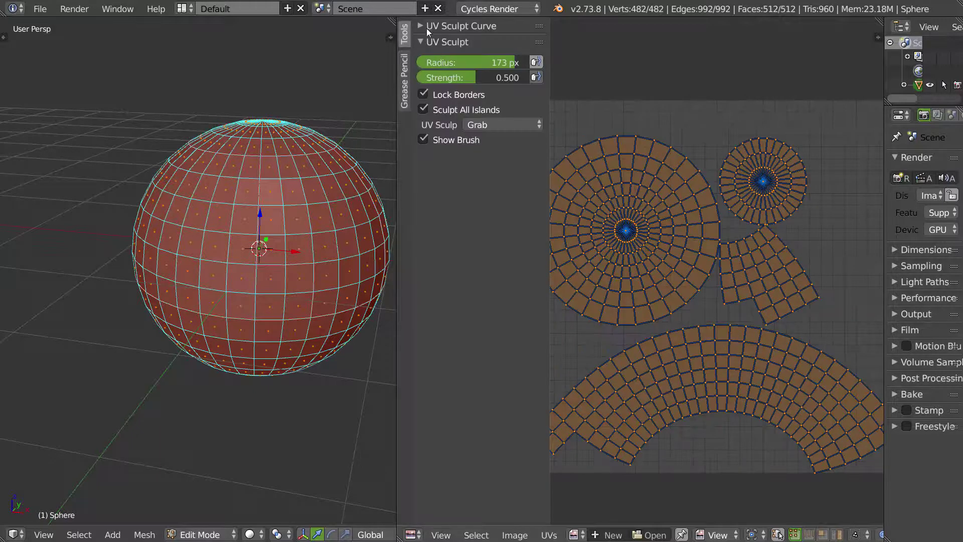
{"action": "key", "text": "t"}
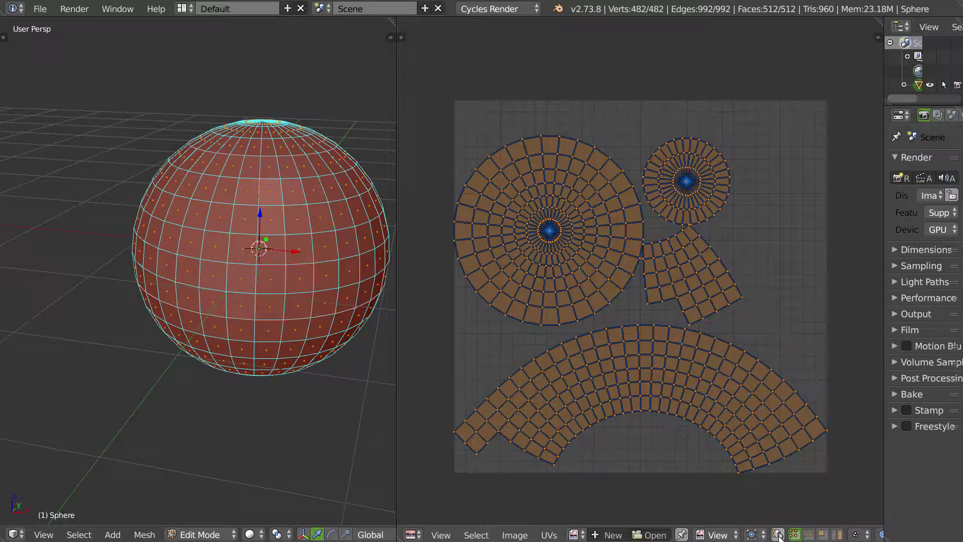
{"action": "left_click", "coordinate": [778, 535]}
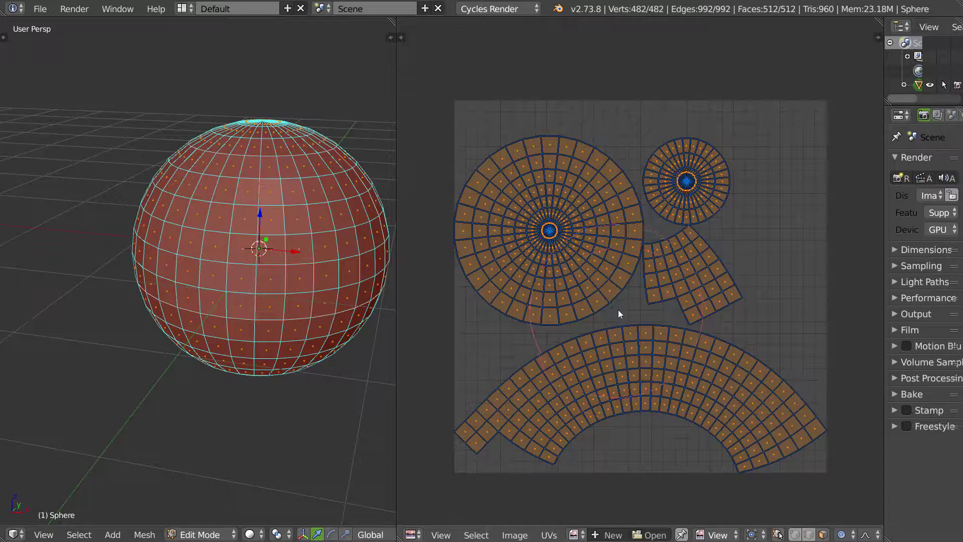
{"action": "key", "text": "a"}
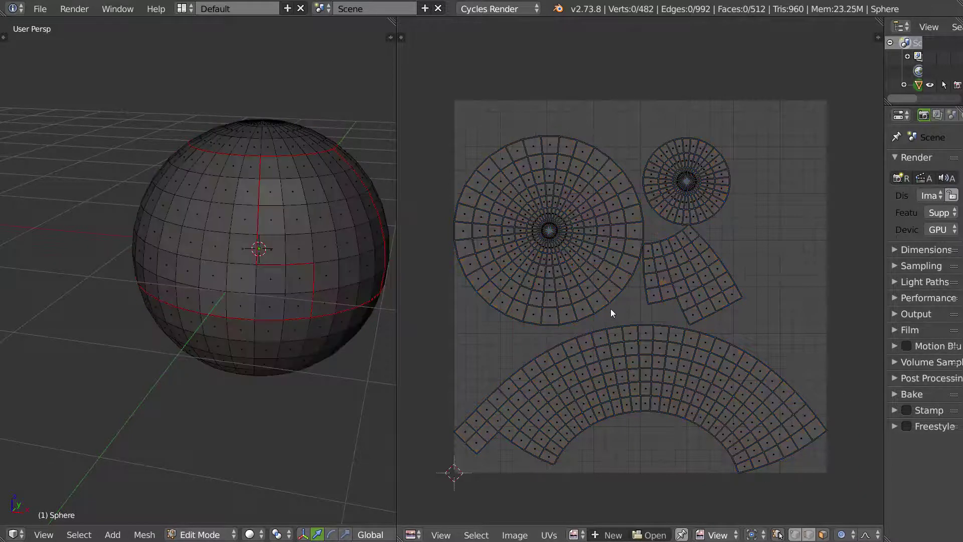
- Select the sphere's bottom cap faces and grow the selection up to the lower seam loop
{"action": "middle_click_drag", "start_coordinate": [324, 224], "coordinate": [280, 215], "text": "shift"}
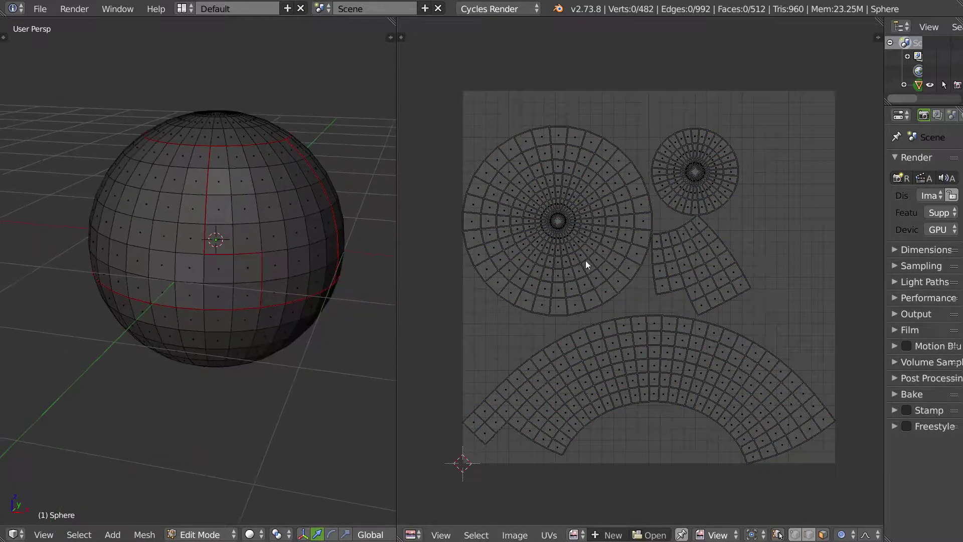
{"action": "mouse_move", "coordinate": [528, 271]}
{"action": "left_mouse_down", "text": "ctrl"}
{"action": "mouse_move", "coordinate": [510, 260]}
{"action": "mouse_move", "coordinate": [519, 268]}
{"action": "left_mouse_up", "text": "ctrl"}
{"action": "middle_click_drag", "start_coordinate": [235, 264], "coordinate": [215, 190]}
{"action": "left_click", "coordinate": [168, 274], "text": "shift"}
{"action": "left_click", "coordinate": [281, 271], "text": "shift"}
{"action": "left_click", "coordinate": [293, 281], "text": "shift"}
{"action": "left_click", "coordinate": [302, 294], "text": "shift"}
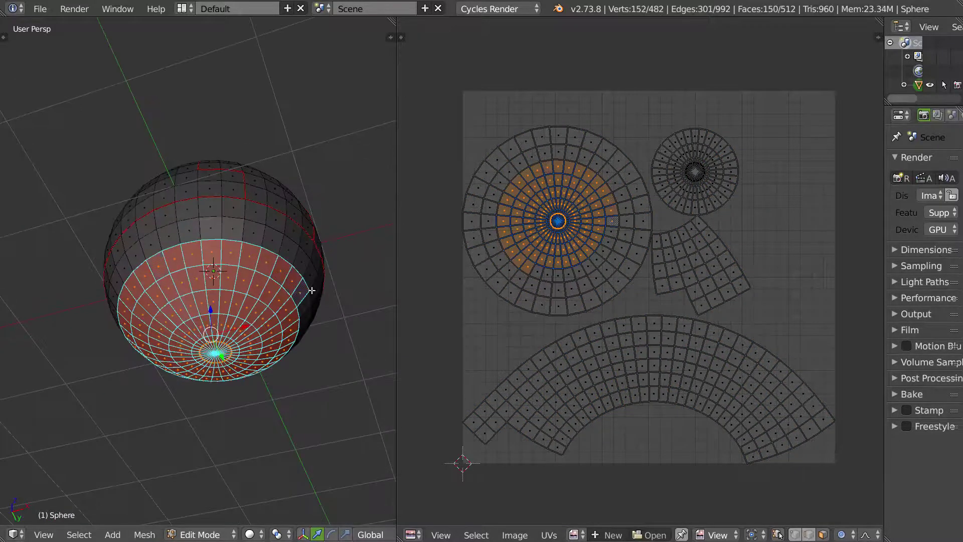
{"action": "middle_click_drag", "start_coordinate": [302, 294], "coordinate": [194, 291]}
{"action": "right_click", "coordinate": [305, 297], "text": "ctrl"}
{"action": "middle_click_drag", "start_coordinate": [566, 242], "coordinate": [592, 247], "text": "ctrl"}
{"action": "key", "text": "ctrl+KP_Add"}
{"action": "key", "text": "ctrl+KP_Add"}
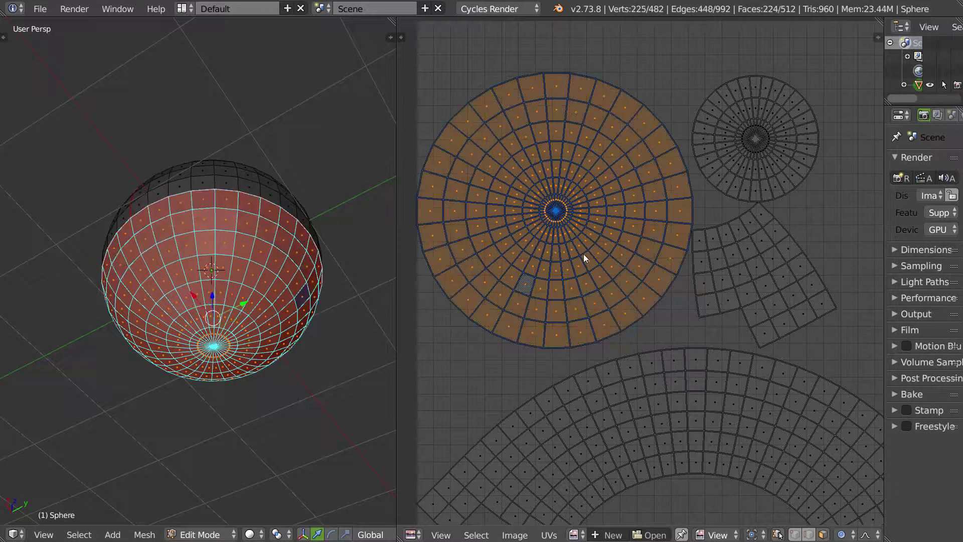
- Turn off proportional editing, then move the large disc island away from its neighbours and scale it down
{"action": "key", "text": "g"}
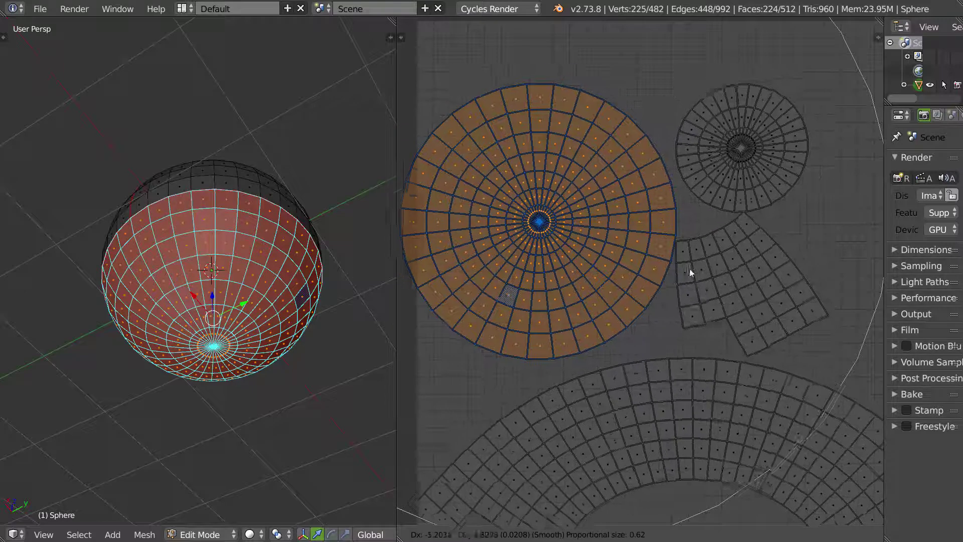
{"action": "right_click", "coordinate": [680, 262]}
{"action": "key", "text": "o"}
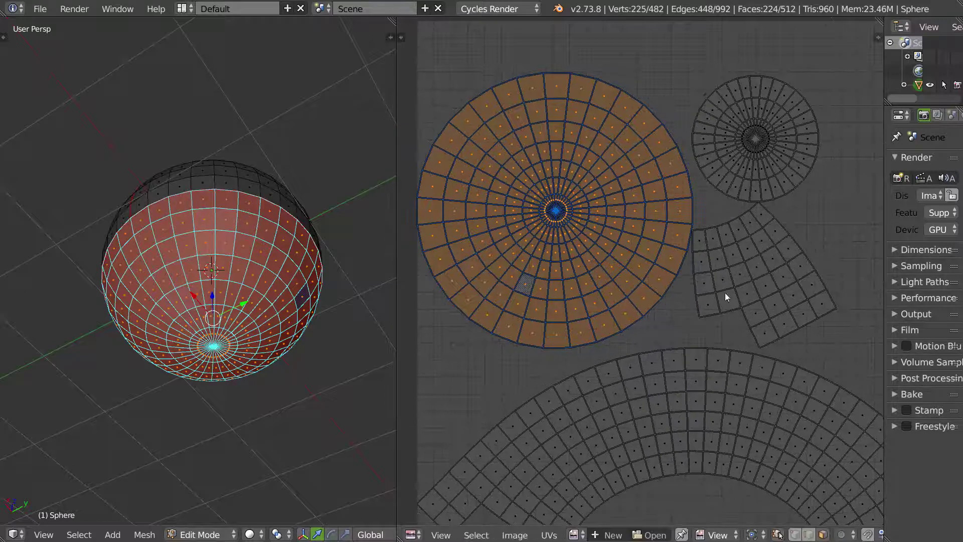
{"action": "left_click", "coordinate": [755, 537]}
{"action": "key", "text": "r"}
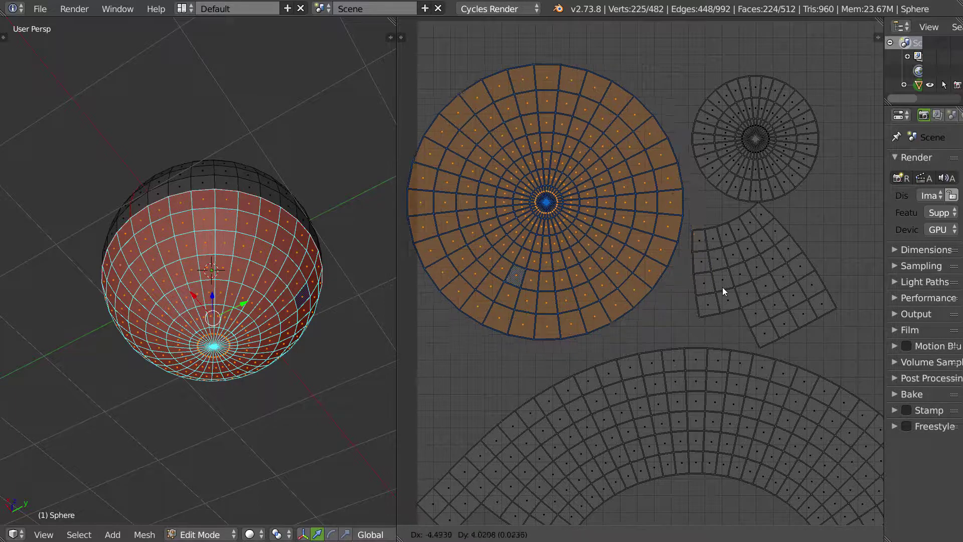
{"action": "key", "text": "s"}
{"action": "left_click", "coordinate": [711, 285]}
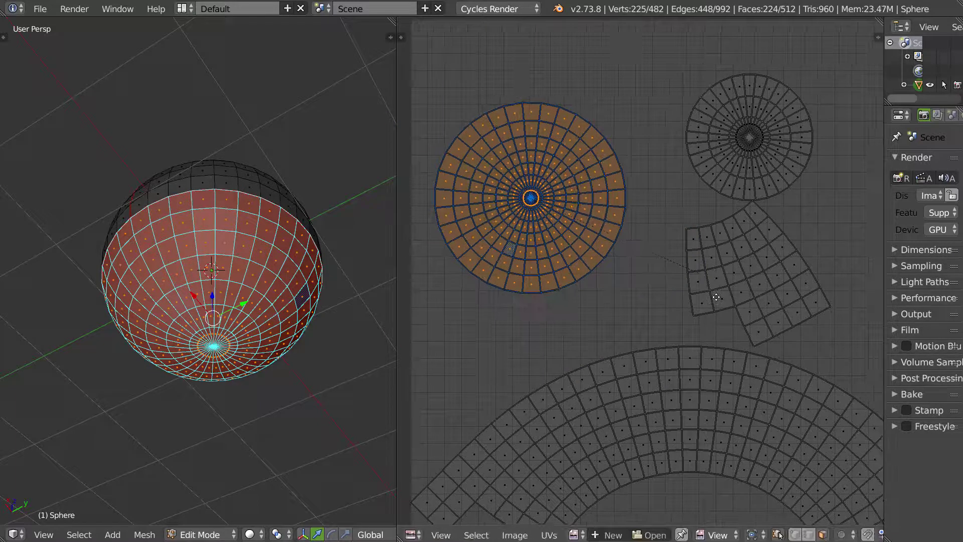
- Select the seam-bounded bottom cap, middle band and stepped patch with Select Linked, and deselect everything
{"action": "middle_click_drag", "start_coordinate": [774, 303], "coordinate": [716, 298]}
{"action": "right_click", "coordinate": [717, 299]}
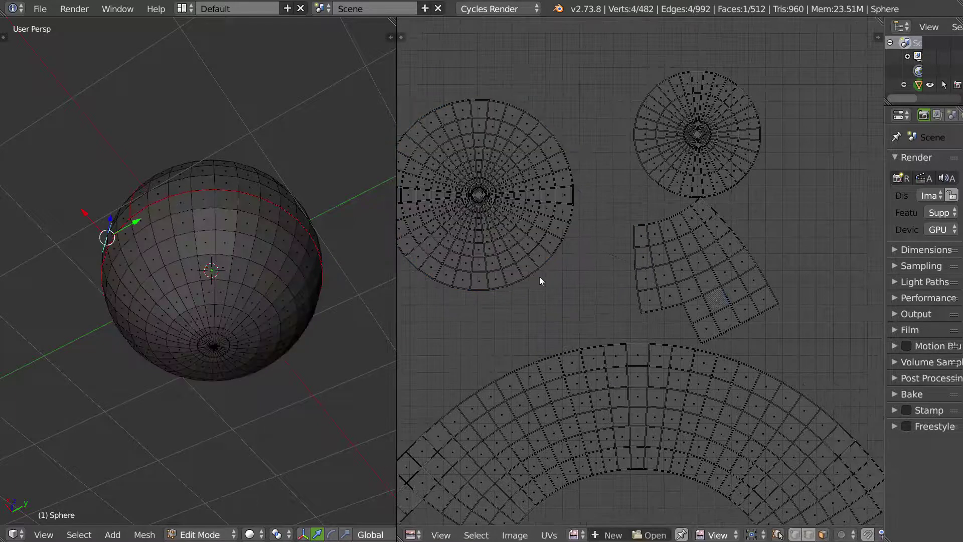
{"action": "key", "text": "l"}
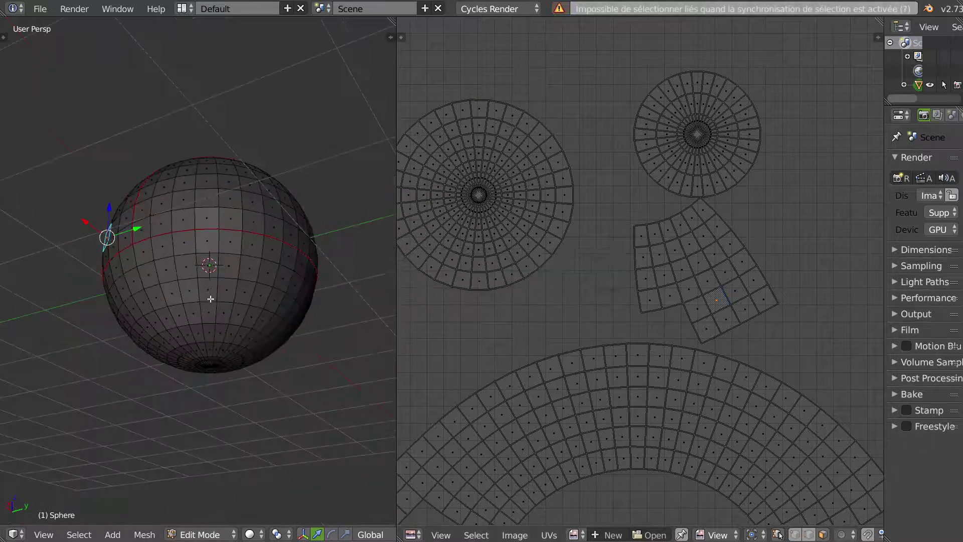
{"action": "key", "text": "l"}
{"action": "middle_click_drag", "start_coordinate": [208, 185], "coordinate": [211, 234]}
{"action": "key", "text": "l"}
{"action": "middle_click_drag", "start_coordinate": [128, 247], "coordinate": [182, 240]}
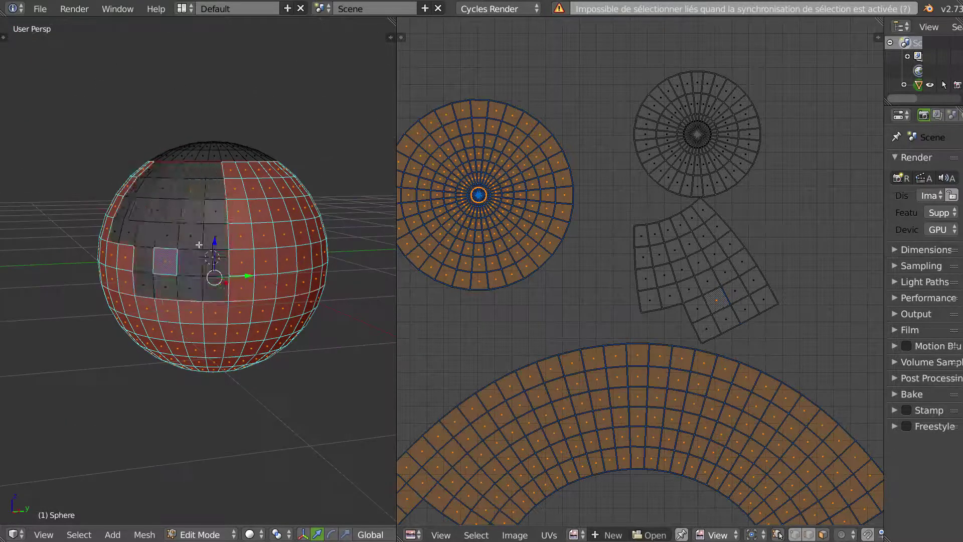
{"action": "key", "text": "l"}
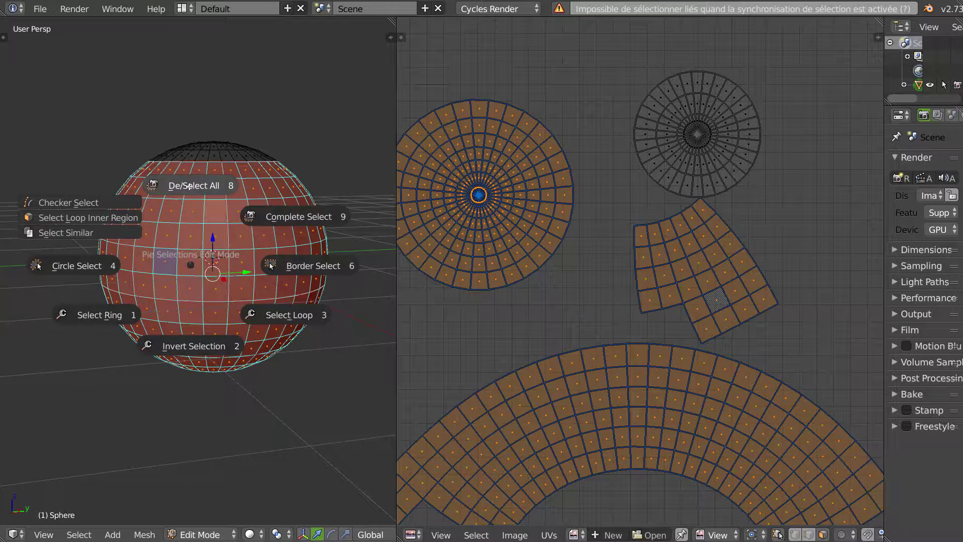
{"action": "left_click", "coordinate": [182, 203]}
- Select the stepped patch up to its seams and rotate its UV island onto its side between the small disc and the arc
{"action": "key", "text": "l"}
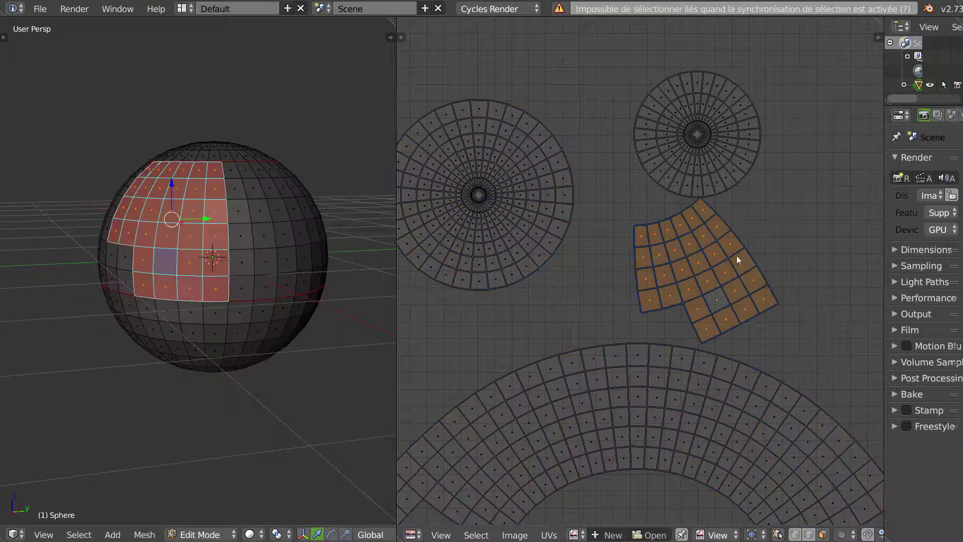
{"action": "key", "text": "r"}
{"action": "left_click", "coordinate": [788, 263]}
{"action": "scroll", "coordinate": [802, 535], "scroll_direction": "down", "scroll_amount": 5}
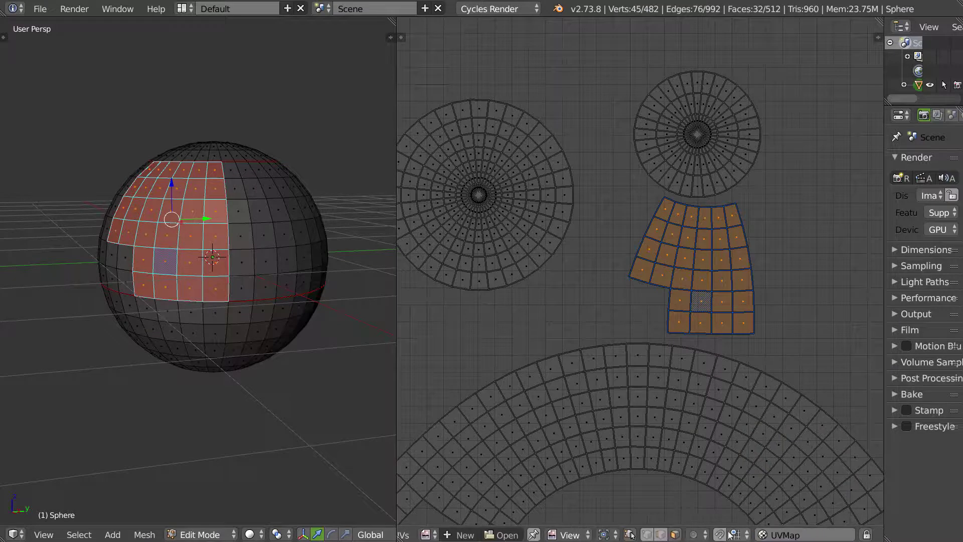
{"action": "middle_click_drag", "start_coordinate": [830, 202], "coordinate": [685, 219]}
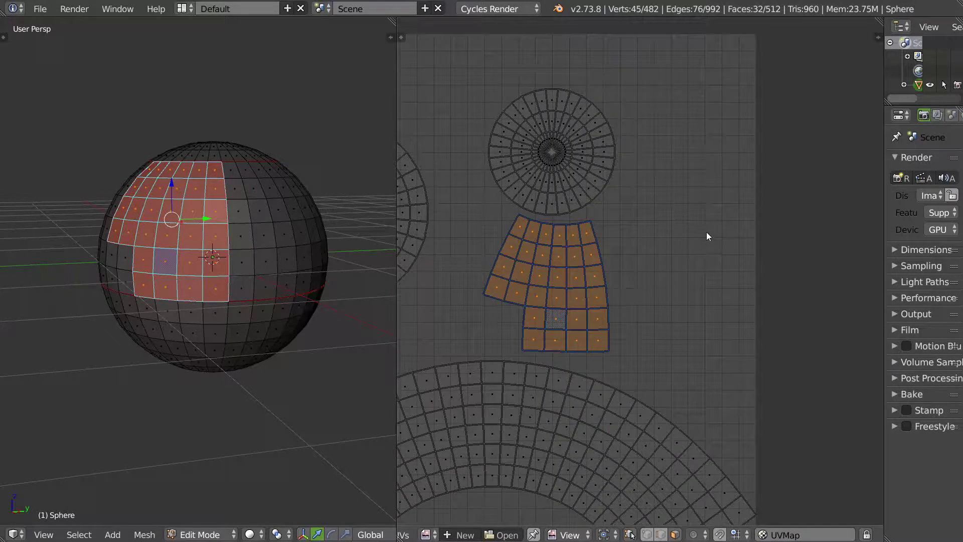
{"action": "key", "text": "r"}
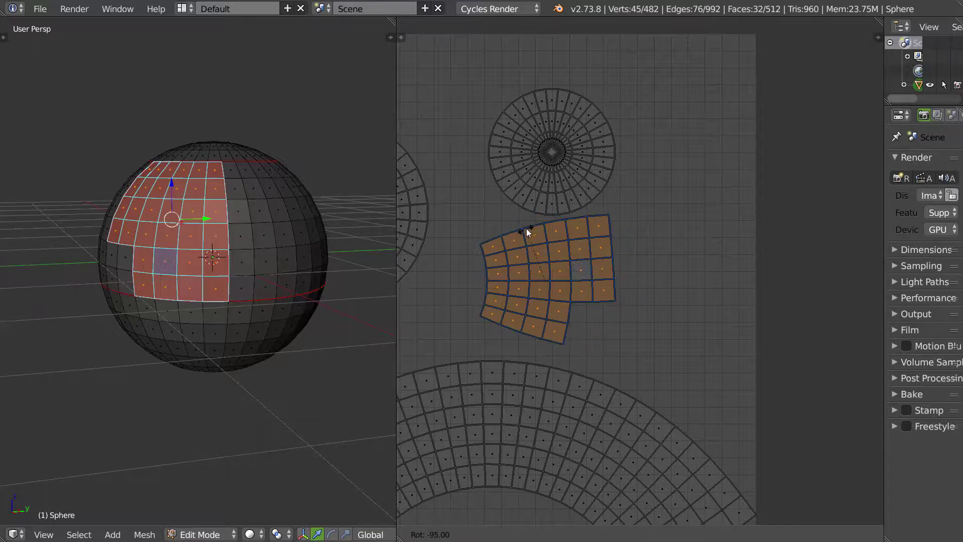
{"action": "left_click", "coordinate": [533, 227]}
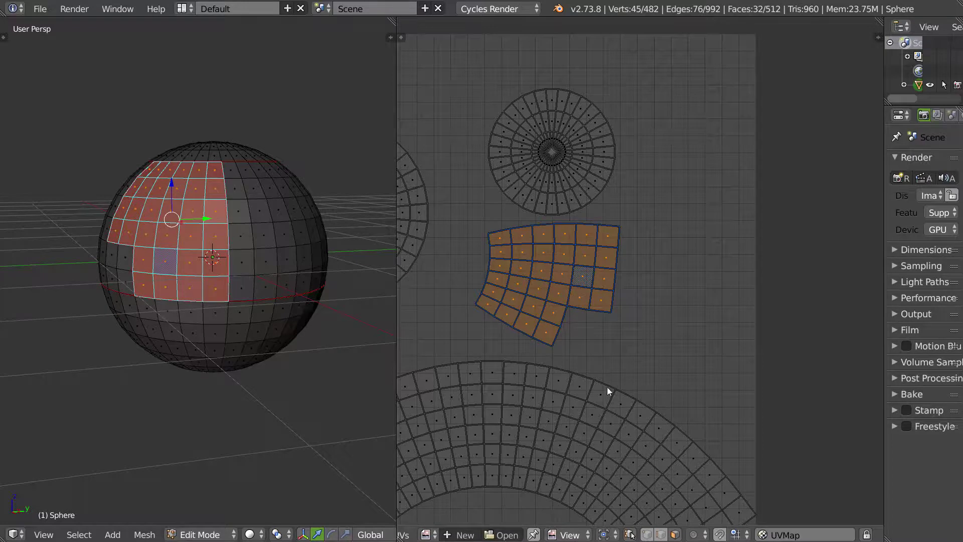
- Select all the UV islands and set the pivot to the 2D Cursor
{"action": "middle_click_drag", "start_coordinate": [580, 339], "coordinate": [684, 280]}
{"action": "scroll", "coordinate": [684, 280], "scroll_direction": "down", "scroll_amount": 2}
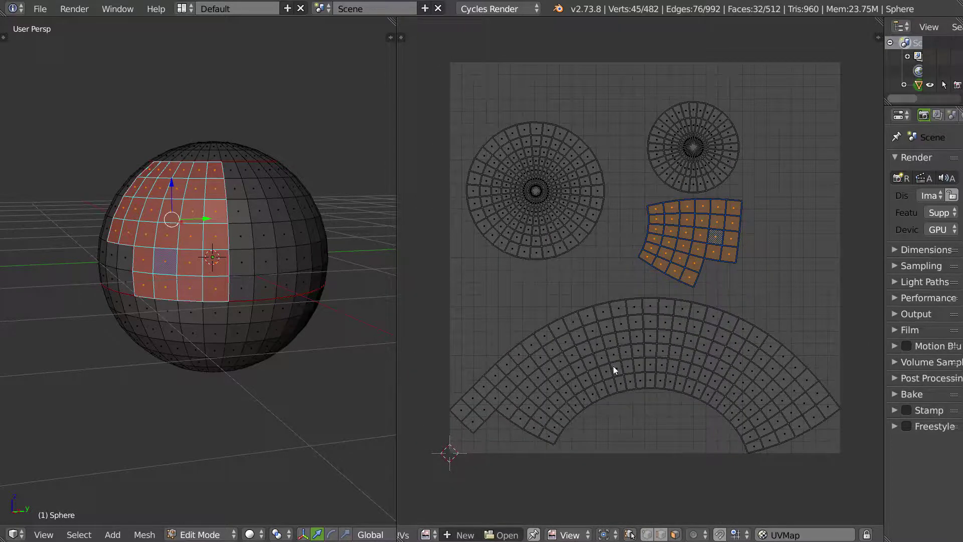
{"action": "key", "text": "a"}
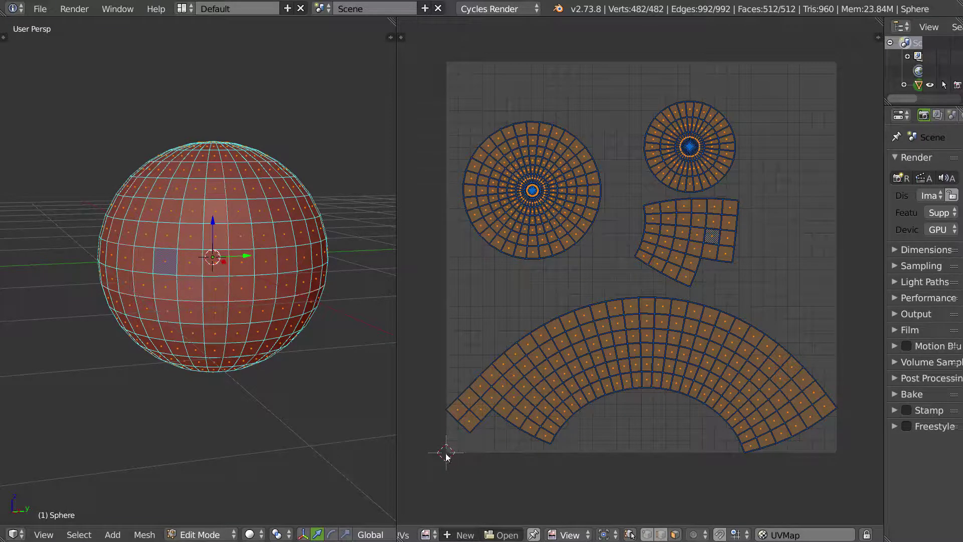
{"action": "left_click", "coordinate": [609, 535]}
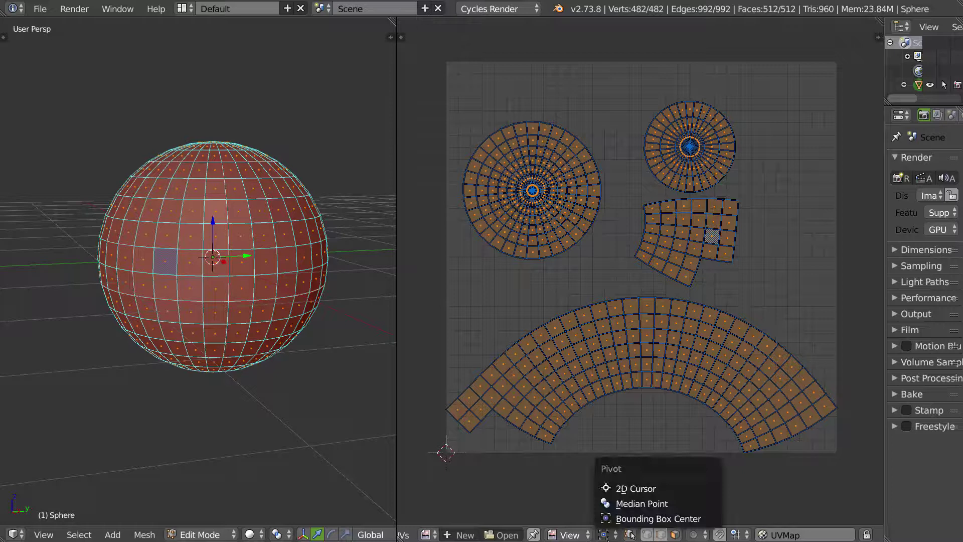
{"action": "left_click", "coordinate": [627, 485]}
- Scale all the UV islands down slightly around the 2D cursor at the UV area's corner
{"action": "key", "text": "s"}
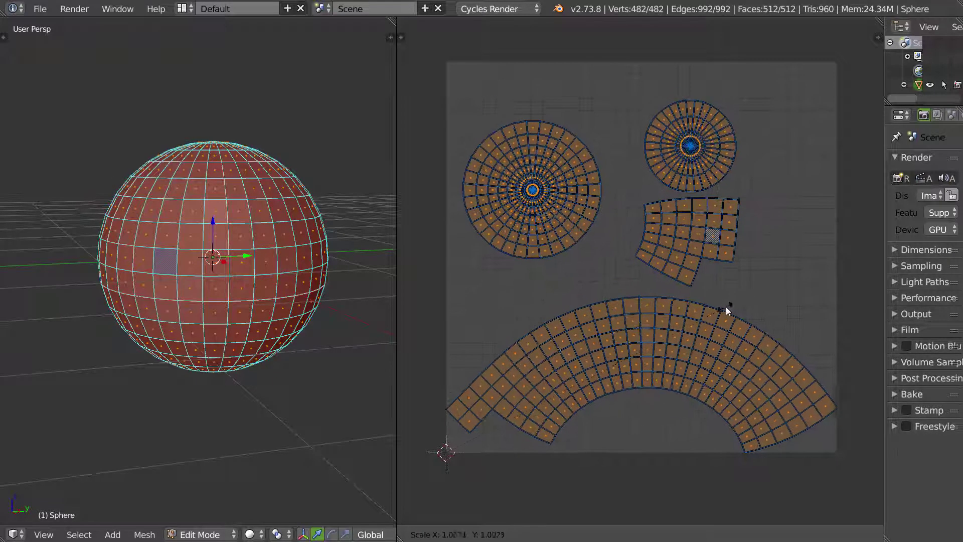
{"action": "left_click", "coordinate": [724, 307]}
{"action": "key", "text": "ctrl+z"}
{"action": "key", "text": "s"}
{"action": "left_click", "coordinate": [670, 366]}
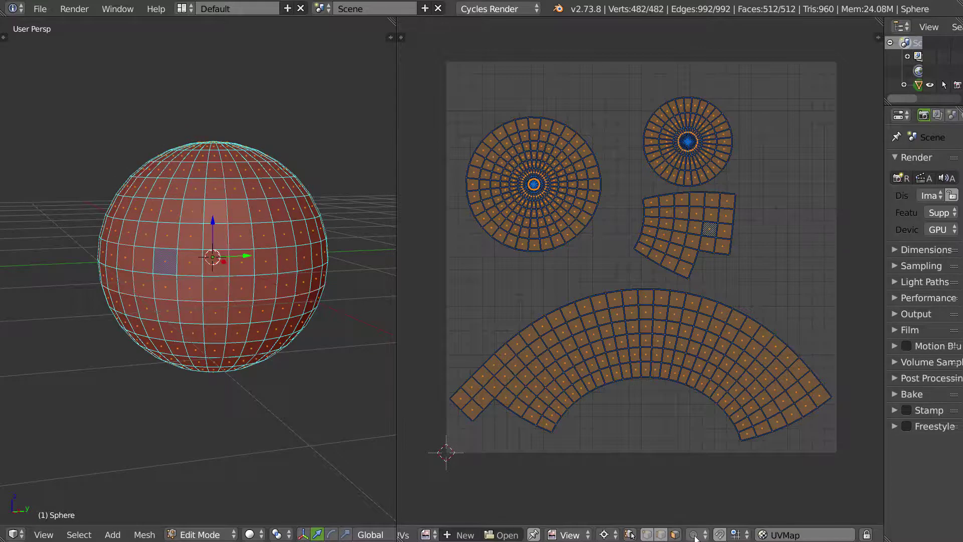
{"action": "left_click", "coordinate": [776, 536]}
{"action": "left_click", "coordinate": [645, 474]}
{"action": "scroll", "coordinate": [481, 535], "scroll_direction": "up", "scroll_amount": 5}
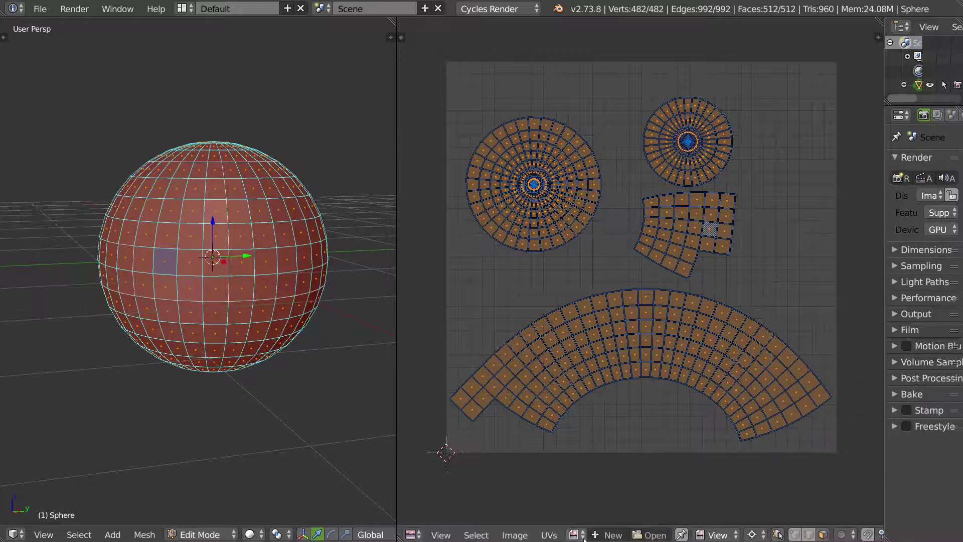
{"action": "left_click", "coordinate": [654, 535]}
{"action": "left_click", "coordinate": [928, 62]}
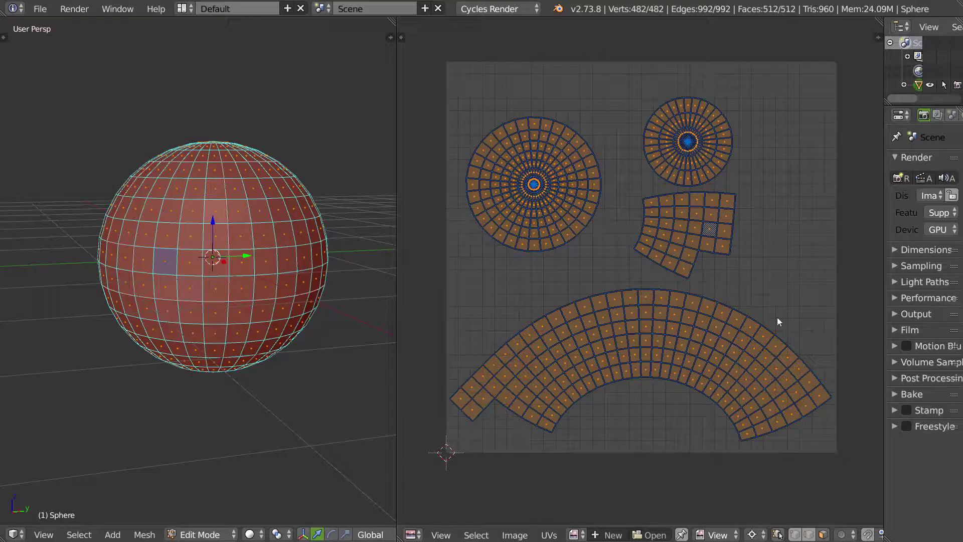
{"action": "left_click", "coordinate": [609, 535]}
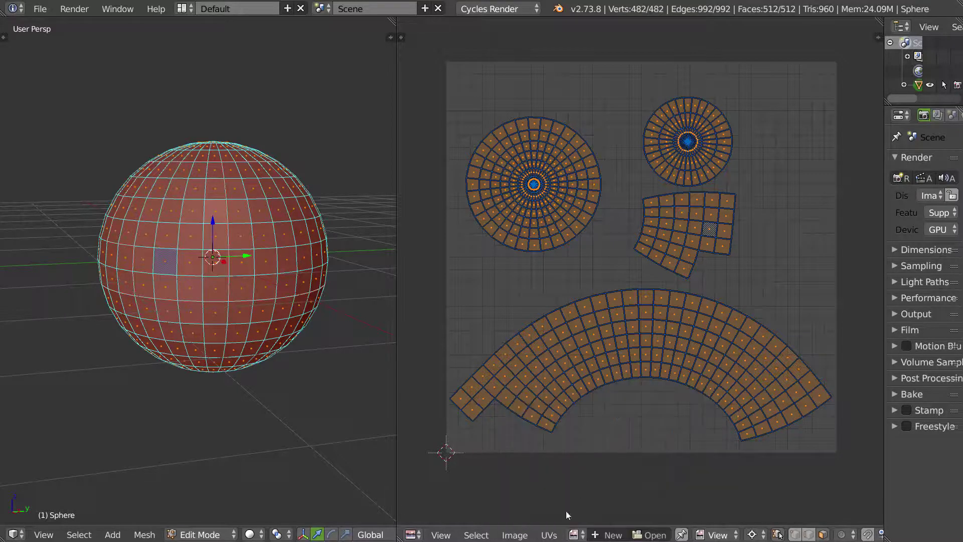
{"action": "left_click", "coordinate": [515, 536]}
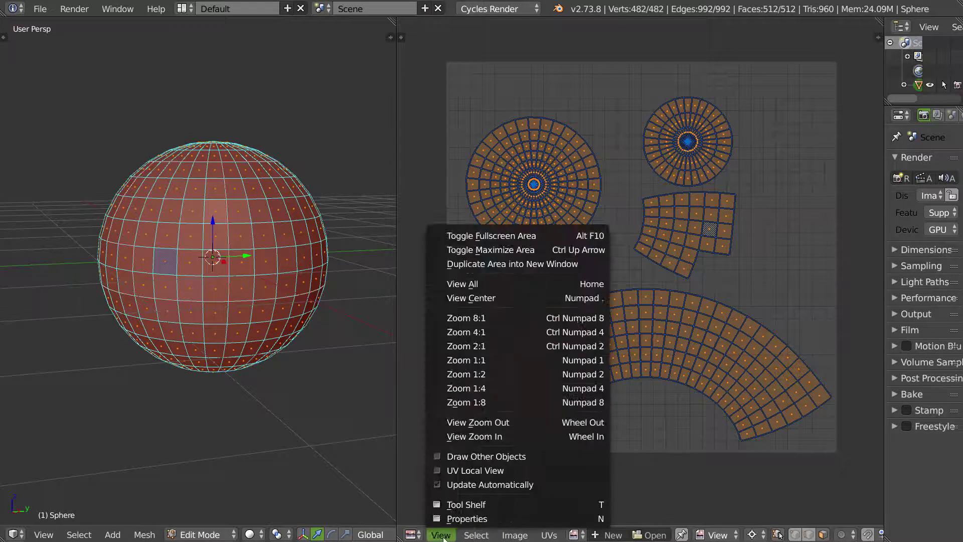
{"action": "middle_click_drag", "start_coordinate": [639, 390], "coordinate": [634, 384]}
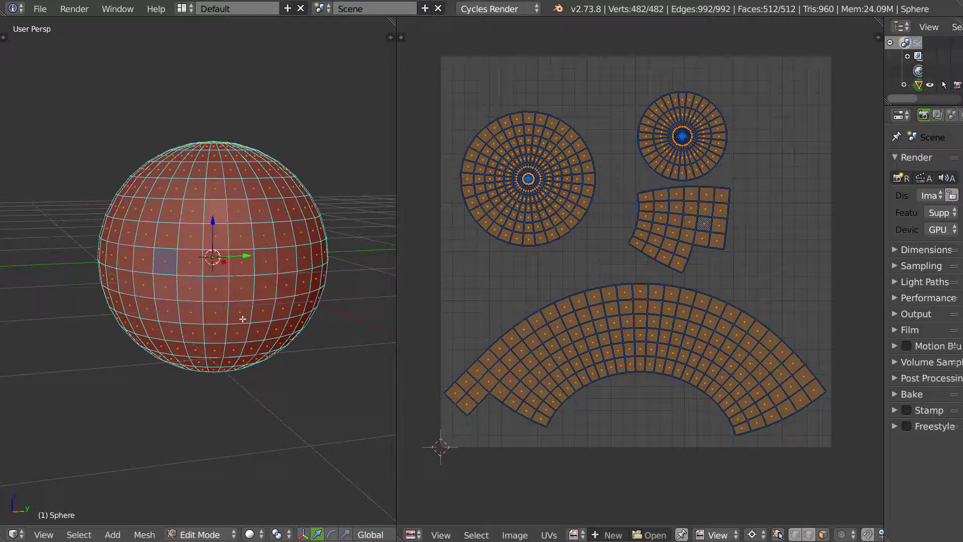
{"action": "middle_click_drag", "start_coordinate": [260, 228], "coordinate": [115, 316]}
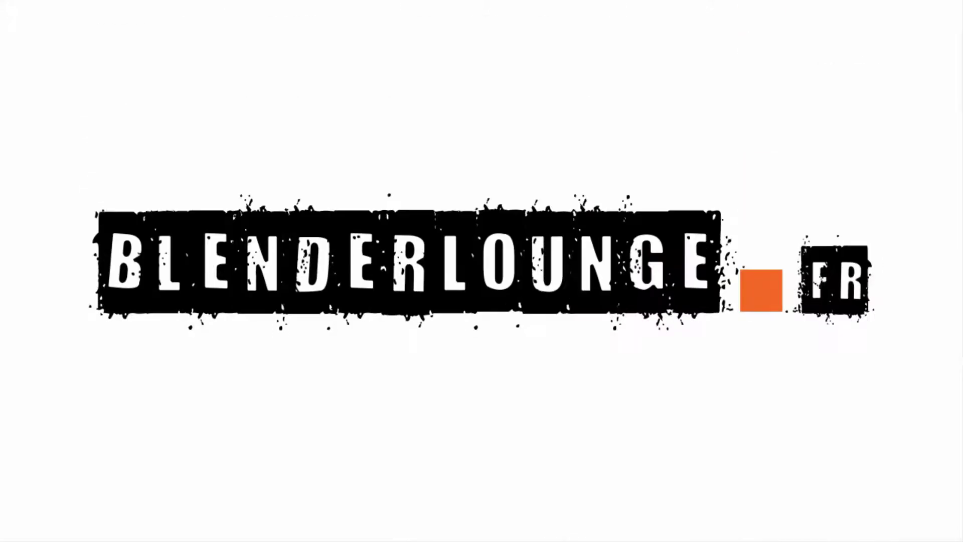